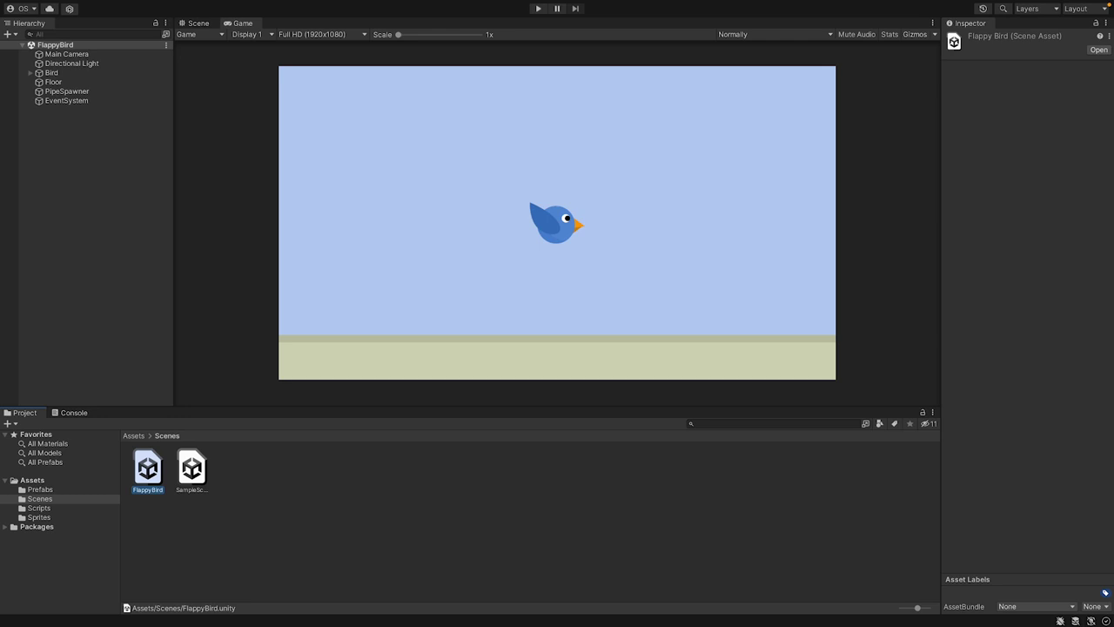
Create a new scene asset named GameOver in the Scenes folder and open it.
right_click(256, 484)
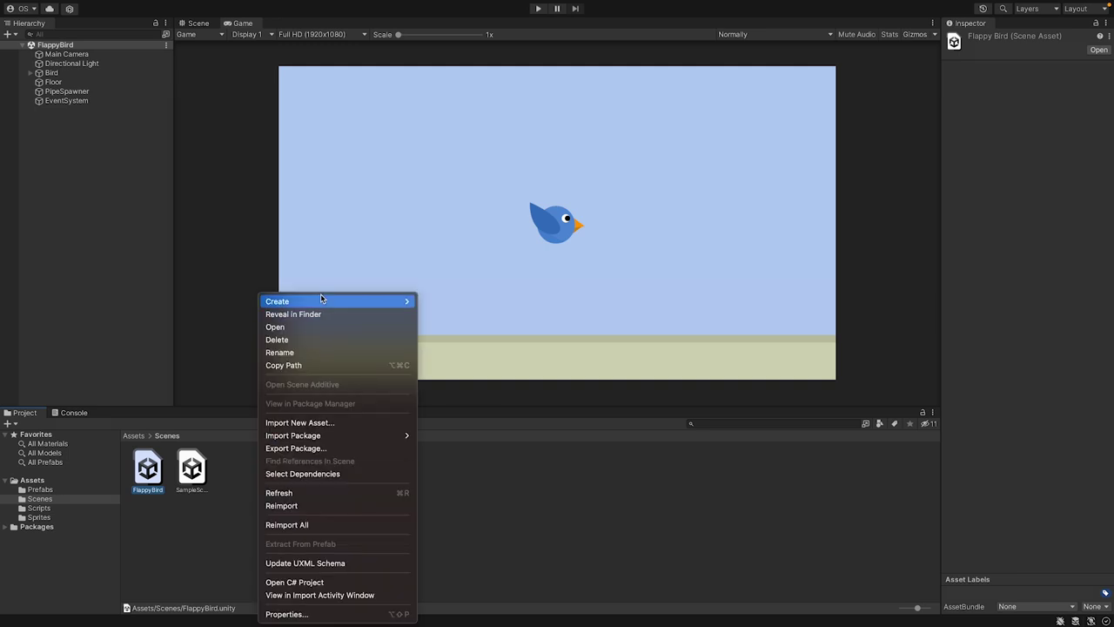
mouse_move(320, 299)
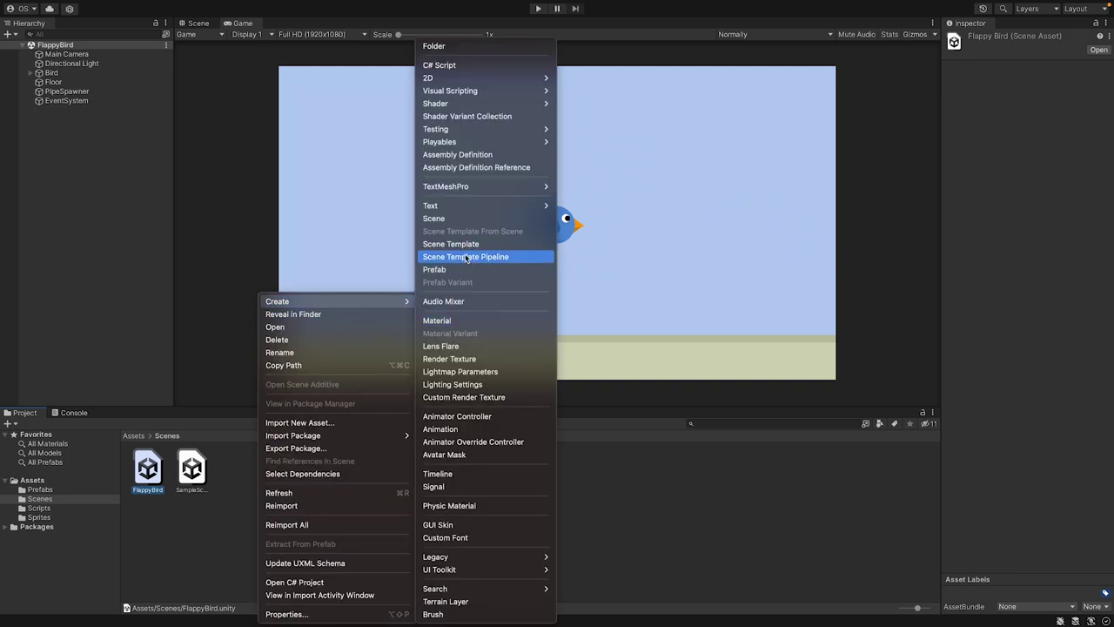
left_click(437, 223)
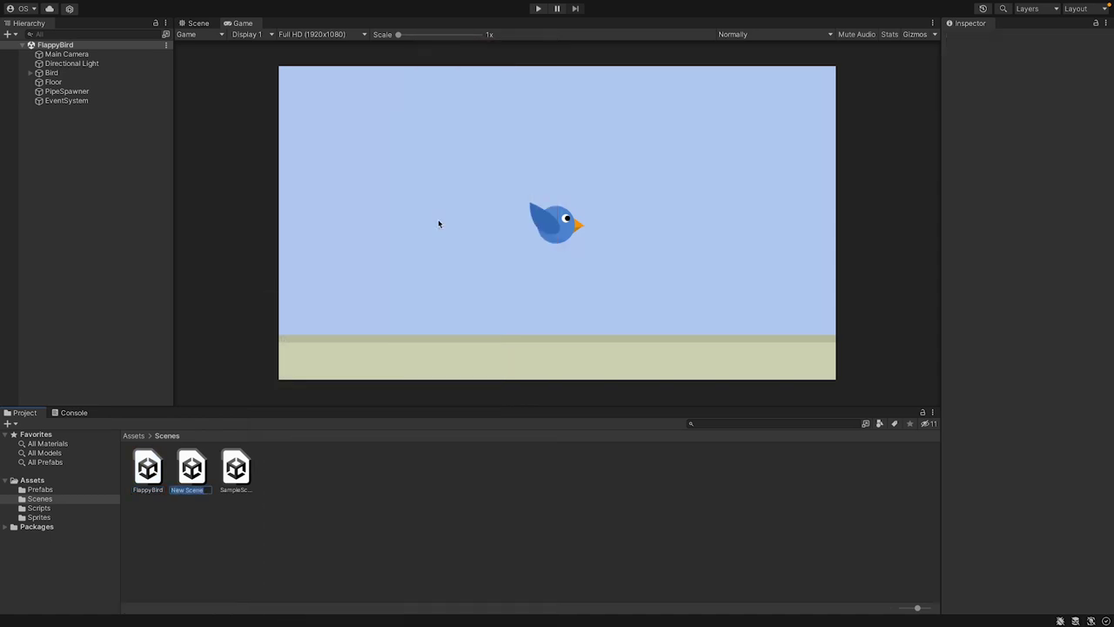
type("GameOver")
key("Return")
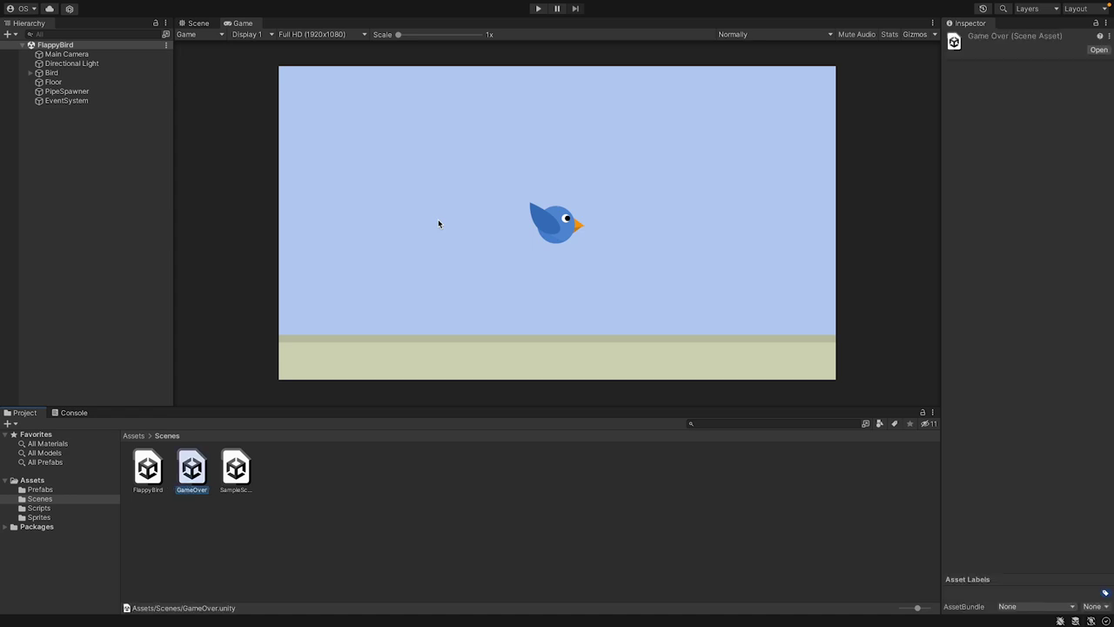
double_click(192, 467)
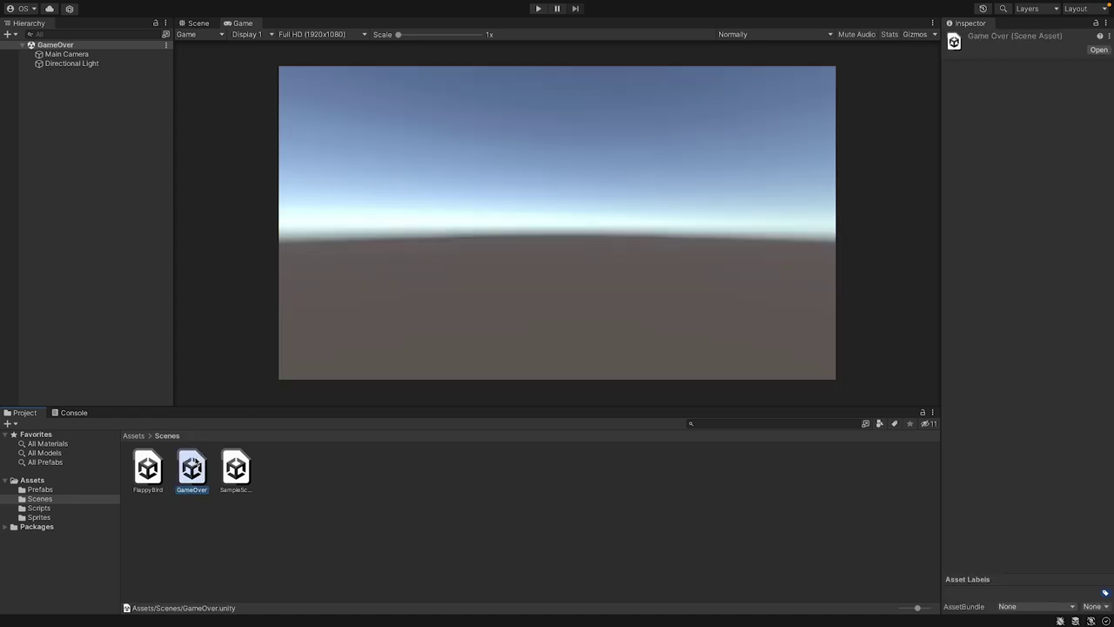
left_click(143, 317)
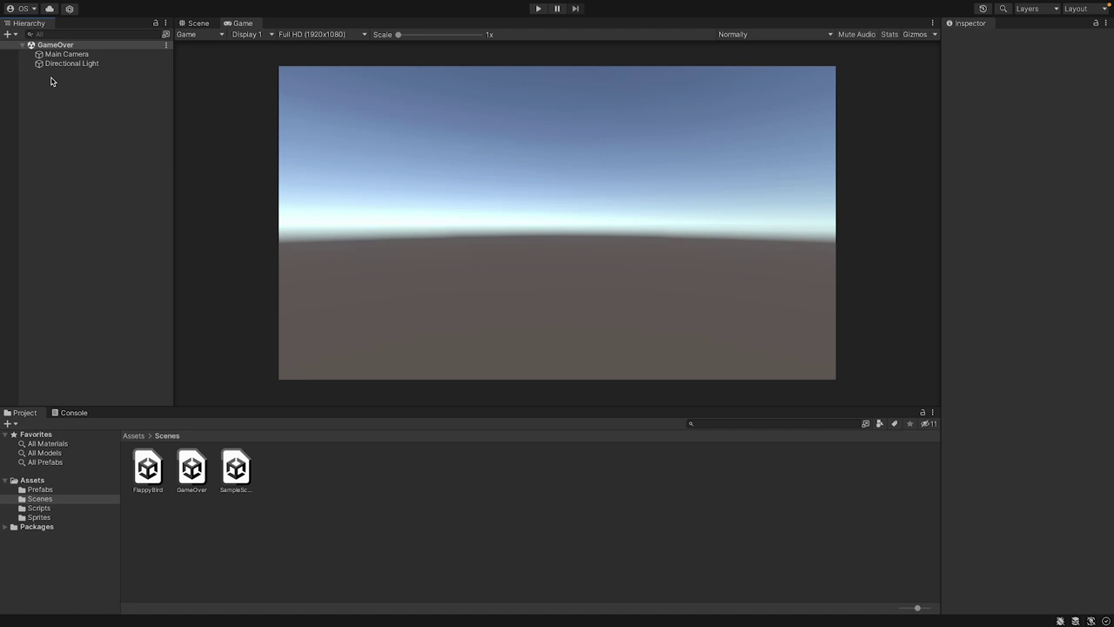
Add a UI Canvas, keeping its default name, to the GameOver Hierarchy and select it.
right_click(50, 81)
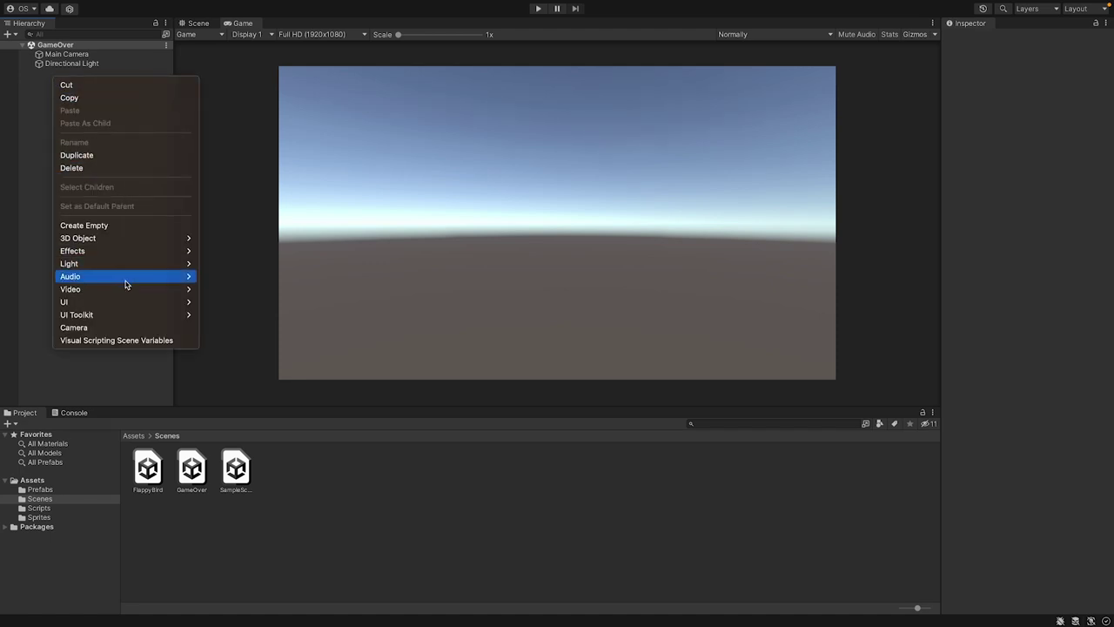
mouse_move(123, 302)
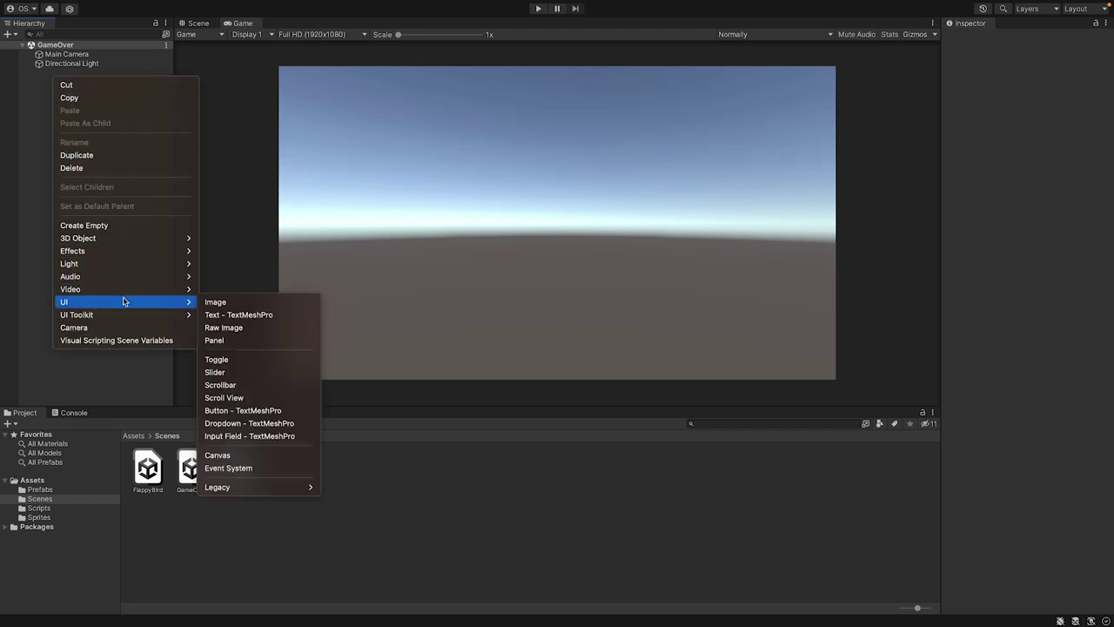
left_click(234, 455)
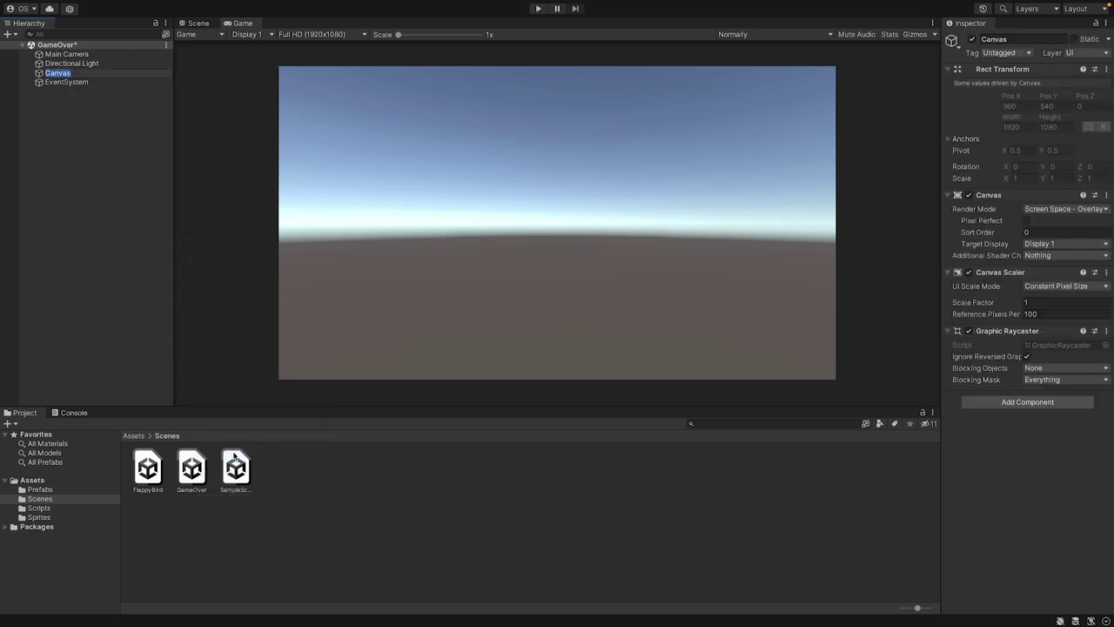
key("Return")
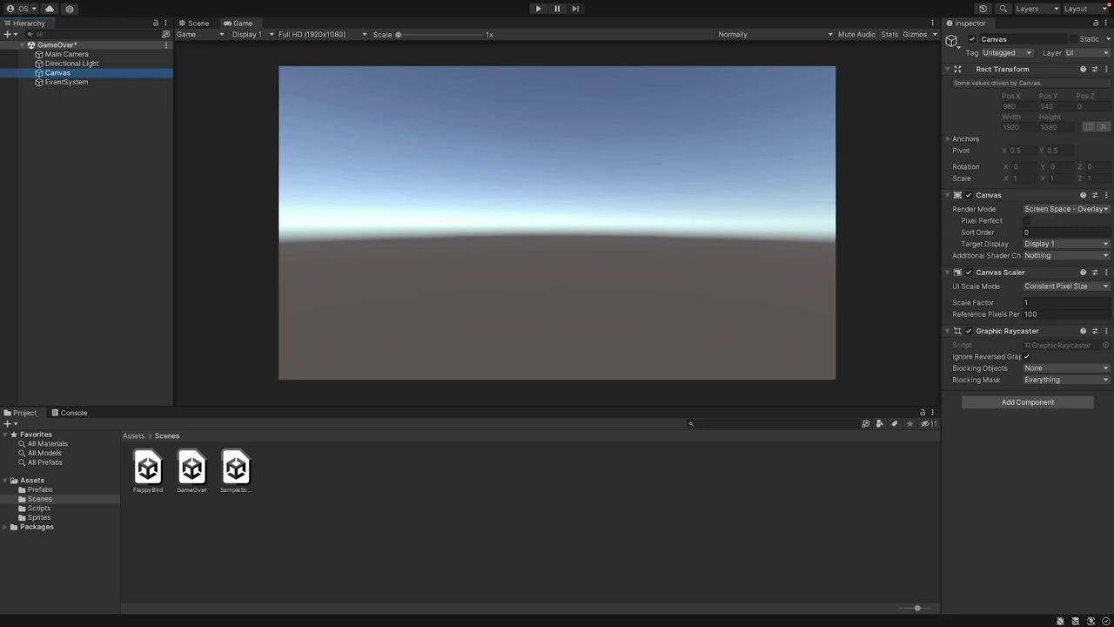
left_click(72, 206)
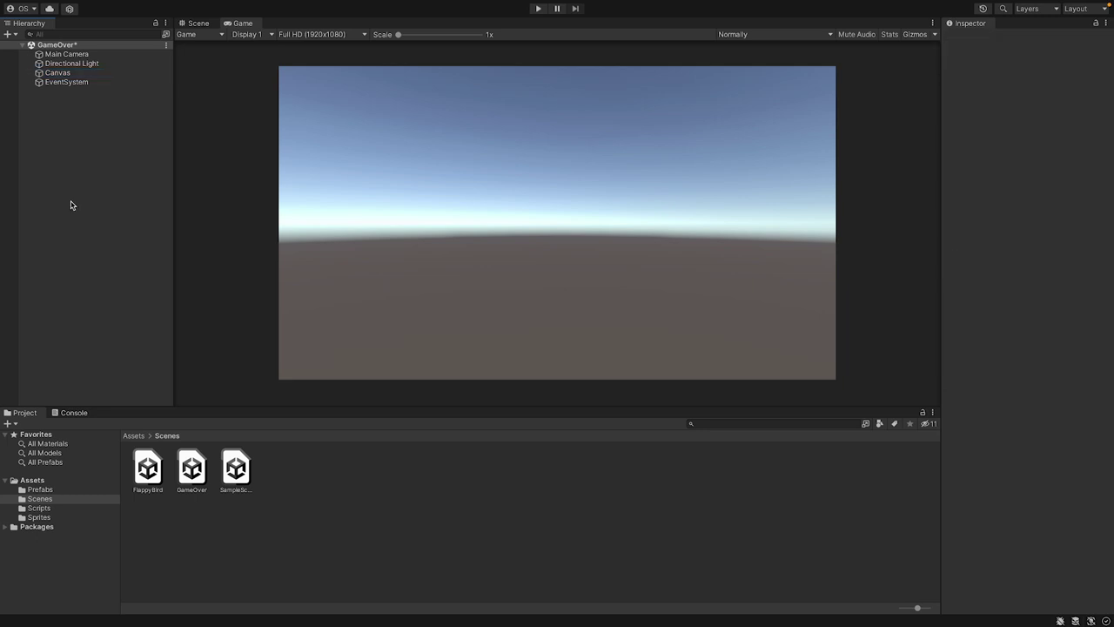
left_click(69, 76)
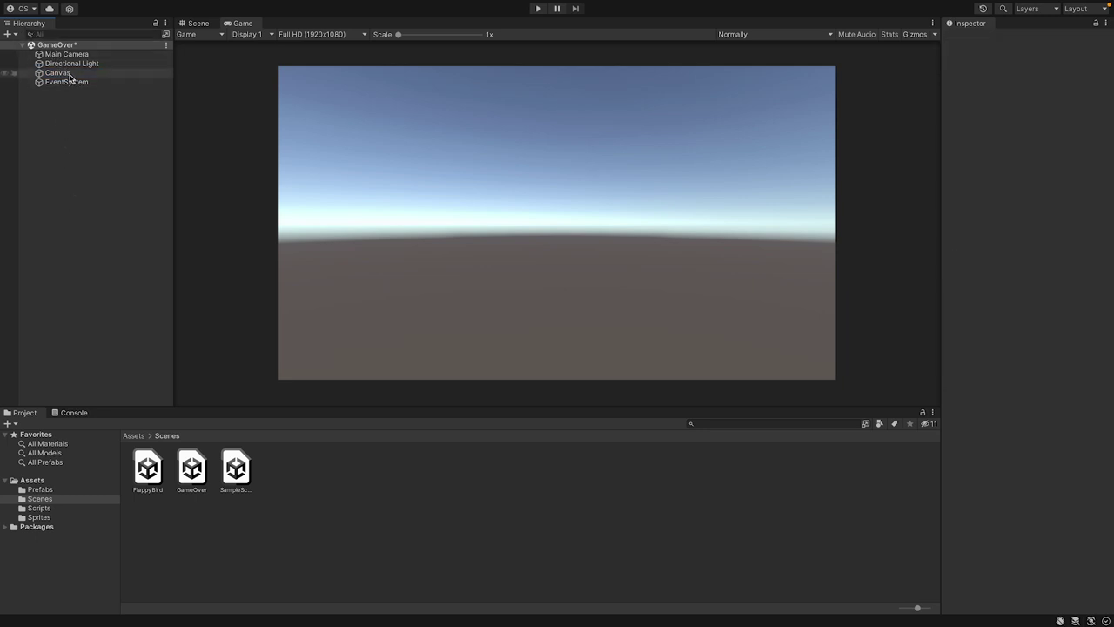
Add a Text - TextMeshPro object under Canvas and import the TMP Essentials.
right_click(69, 77)
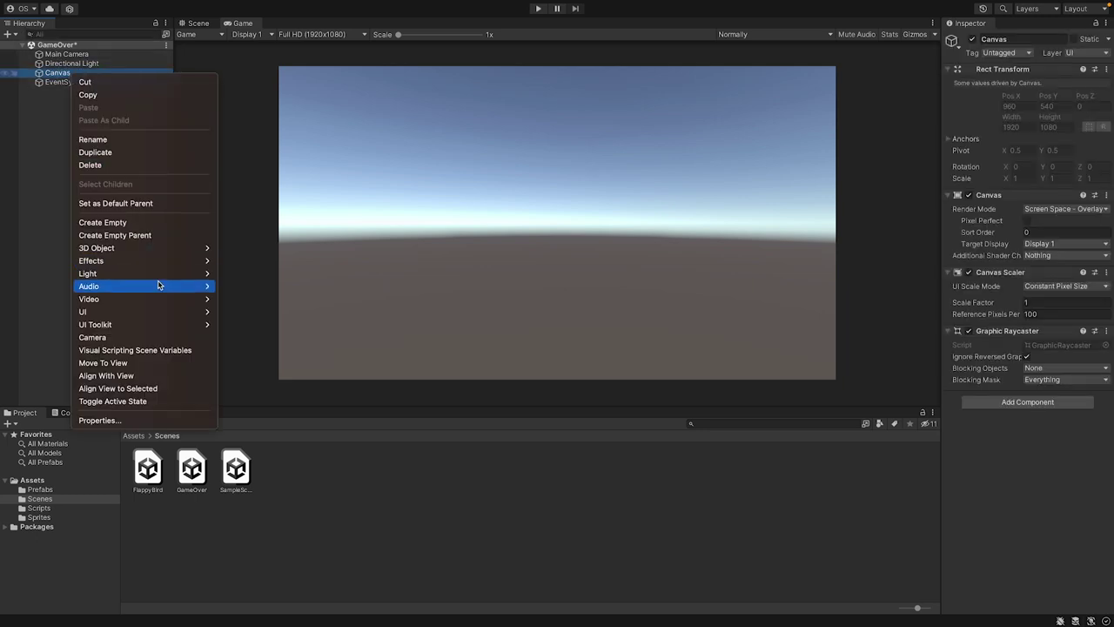
mouse_move(154, 315)
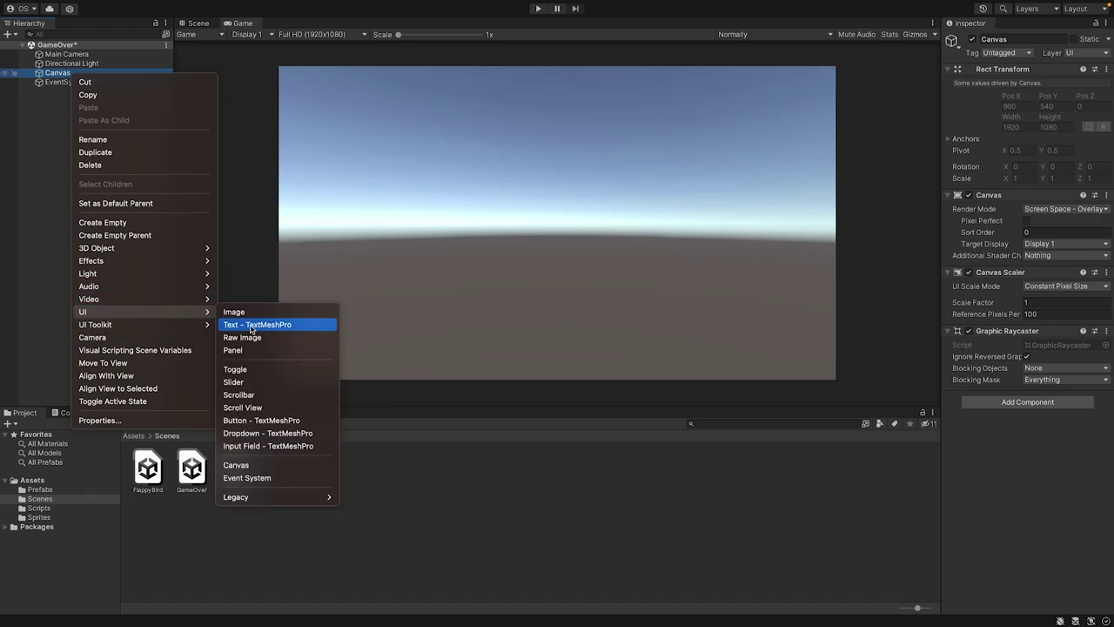
left_click(251, 328)
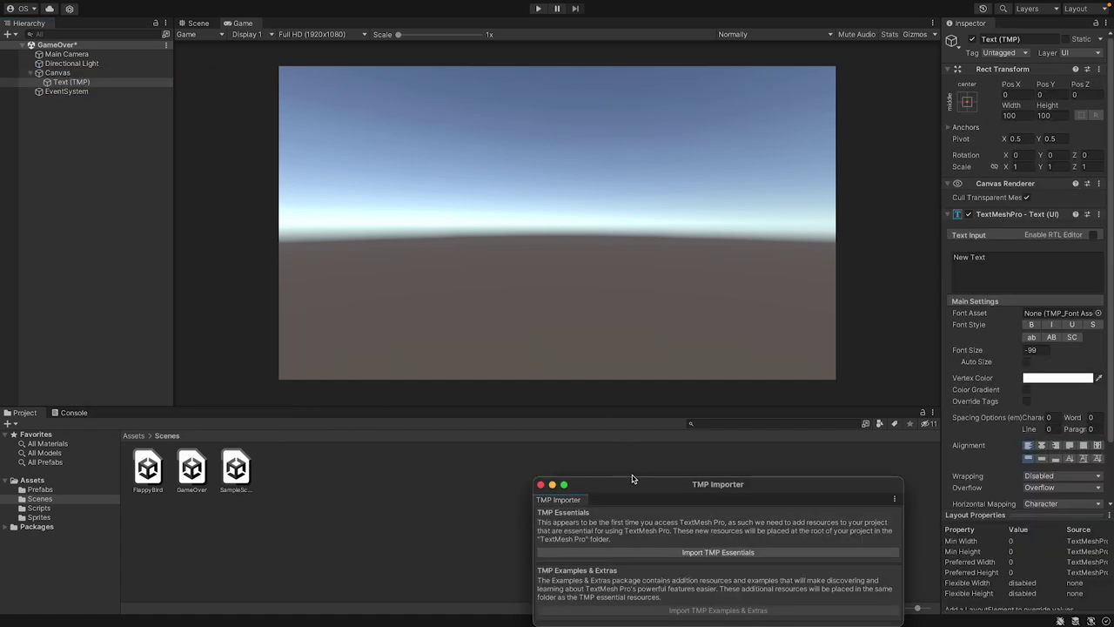
left_click_drag(634, 485, 540, 235)
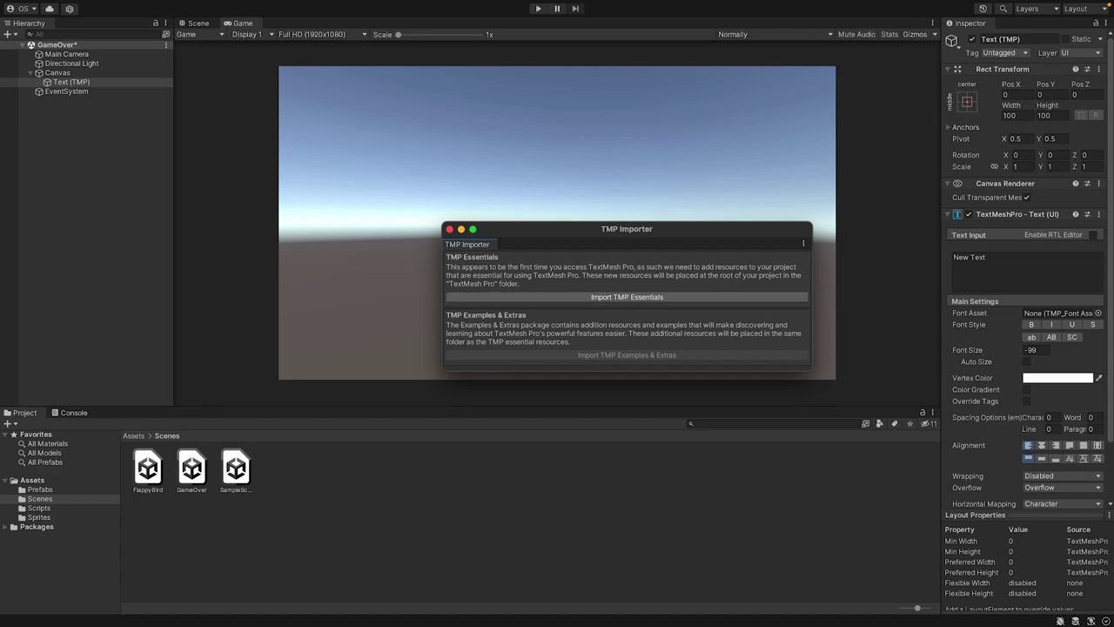
left_click(623, 299)
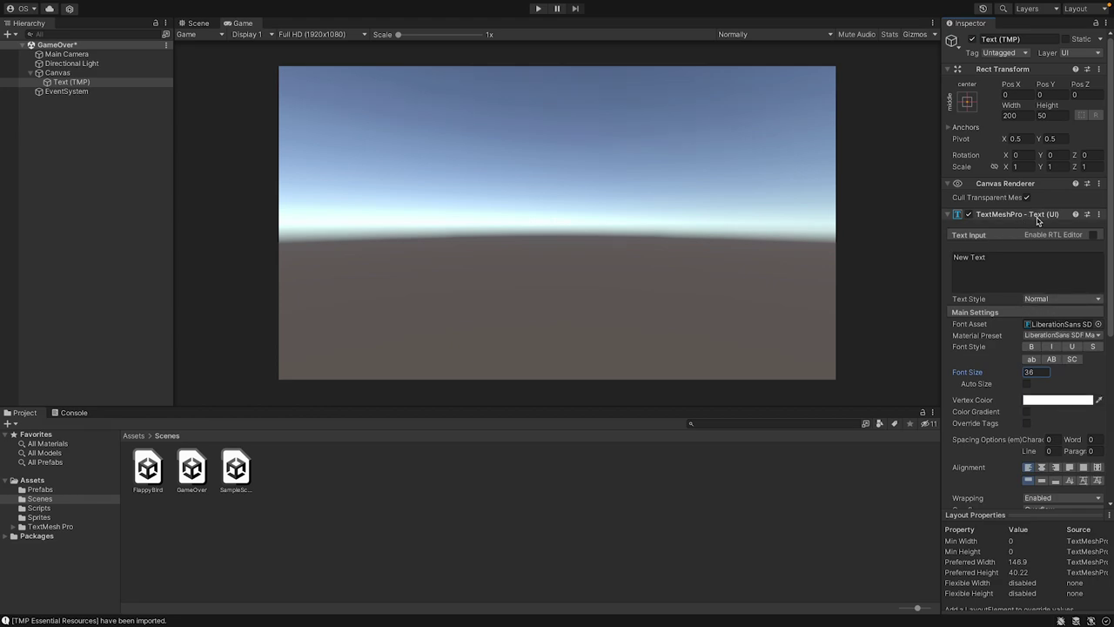
Set the New Text label's Vertex Color to black.
left_click(1040, 400)
left_click_drag(1051, 441, 1016, 505)
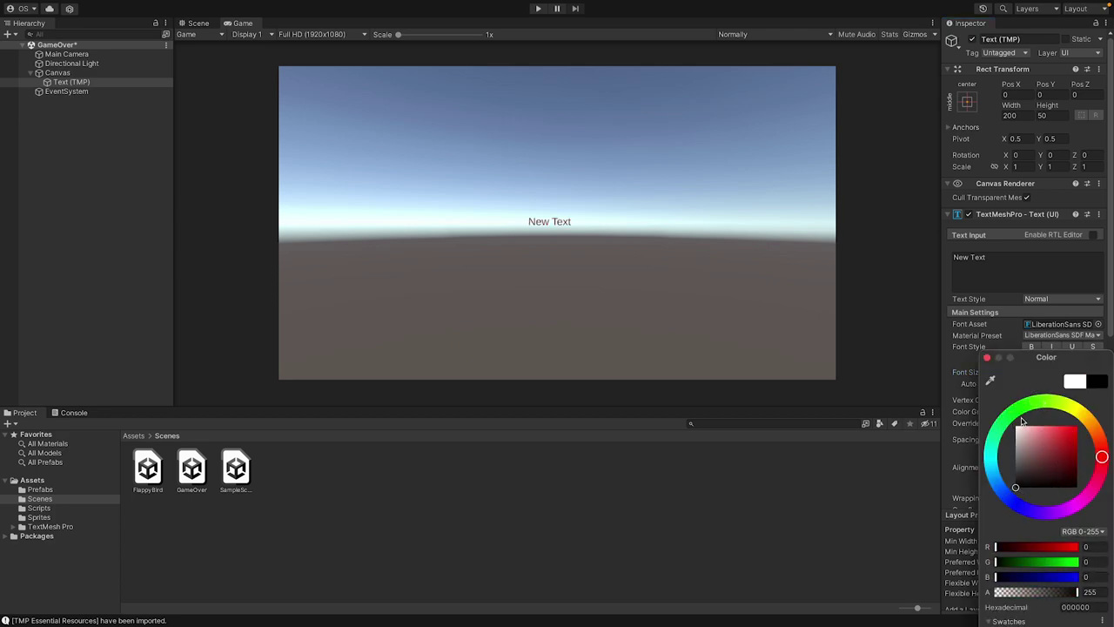
left_click(986, 357)
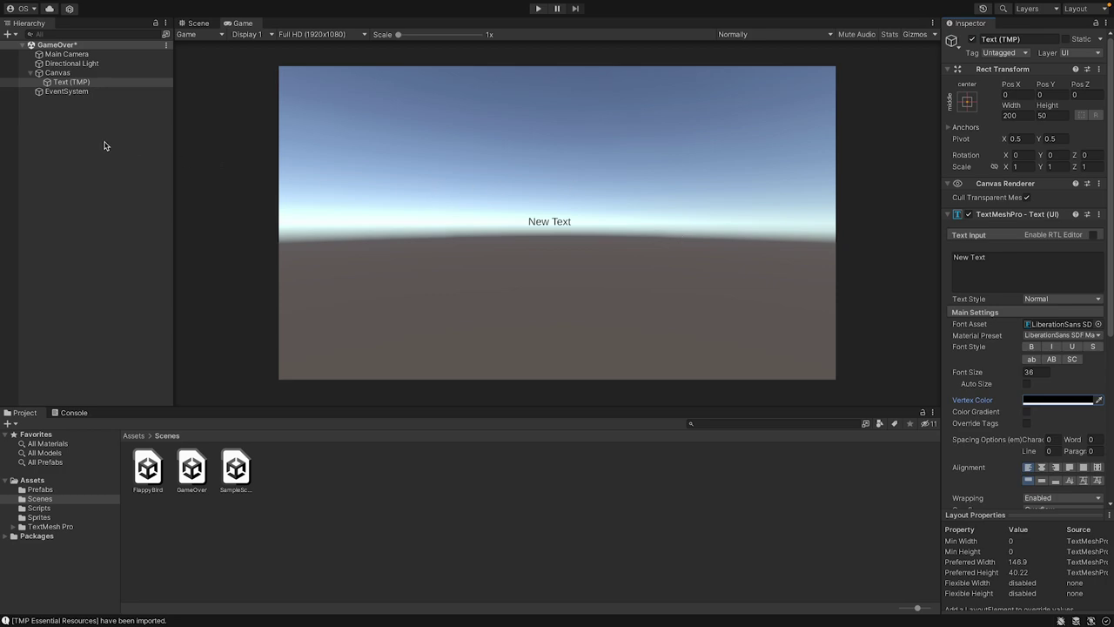
left_click(54, 73)
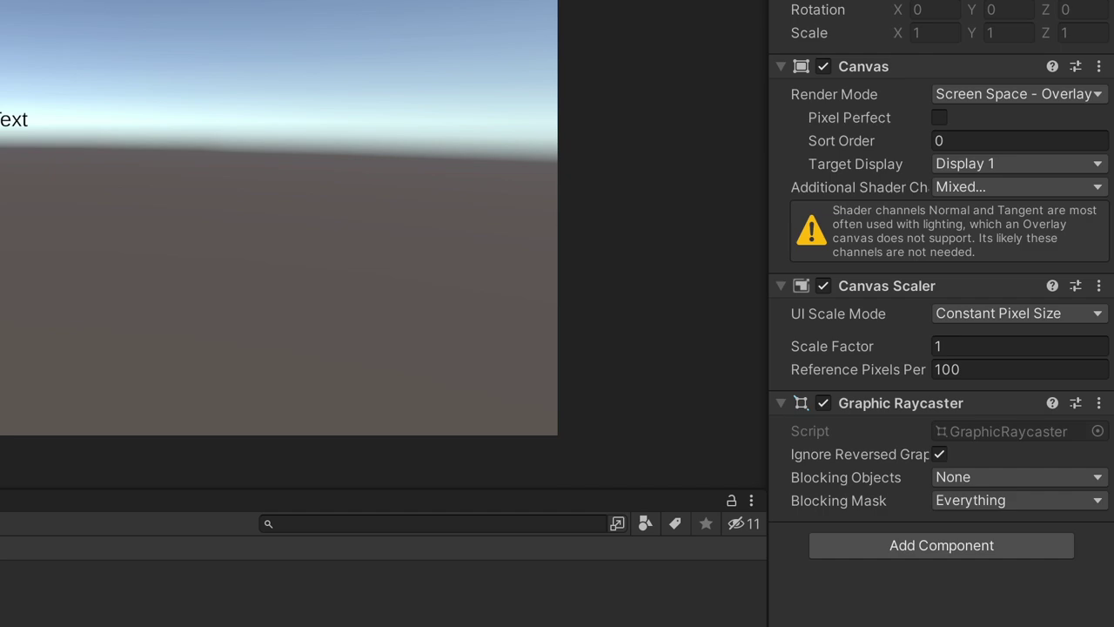
Set the Canvas Scaler to Scale With Screen Size with reference resolution 1920 × 1080.
left_click(964, 315)
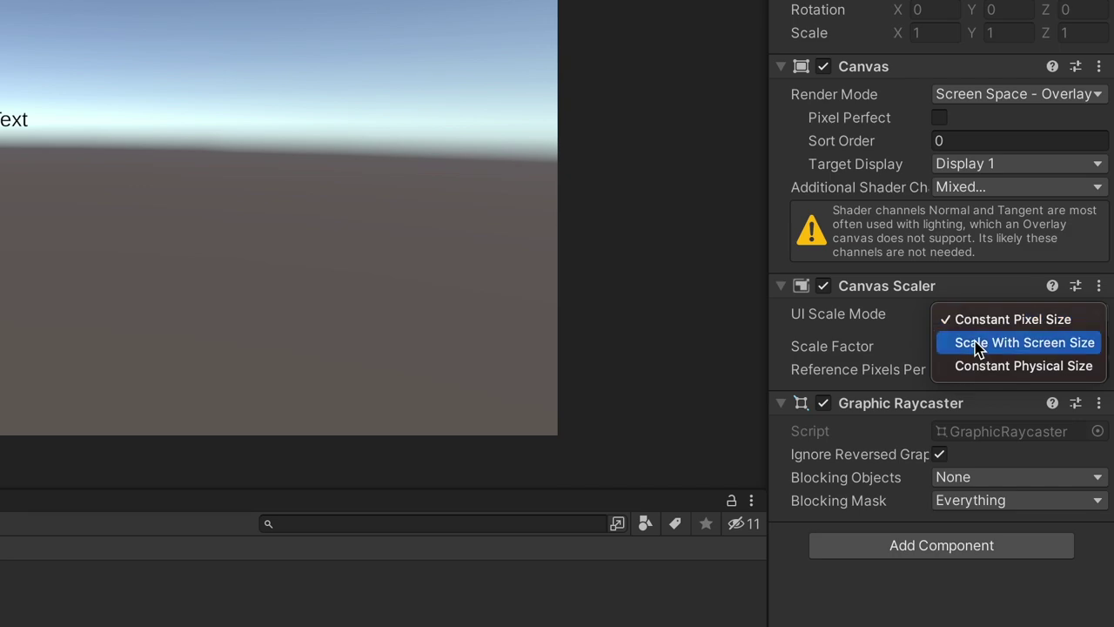
left_click(973, 344)
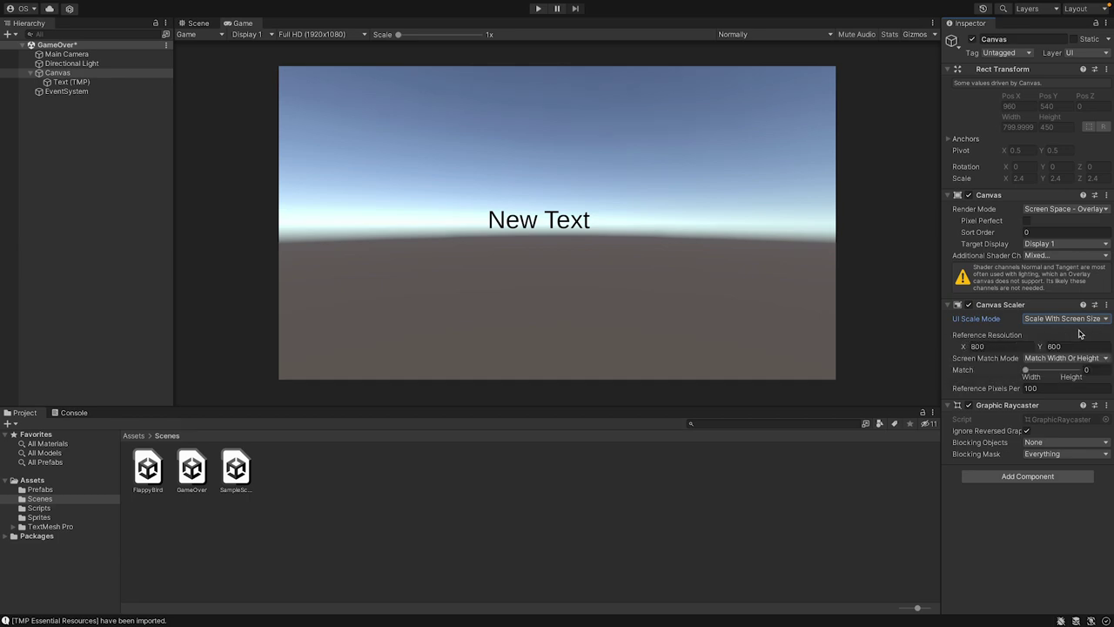
left_click(1019, 345)
type("1920")
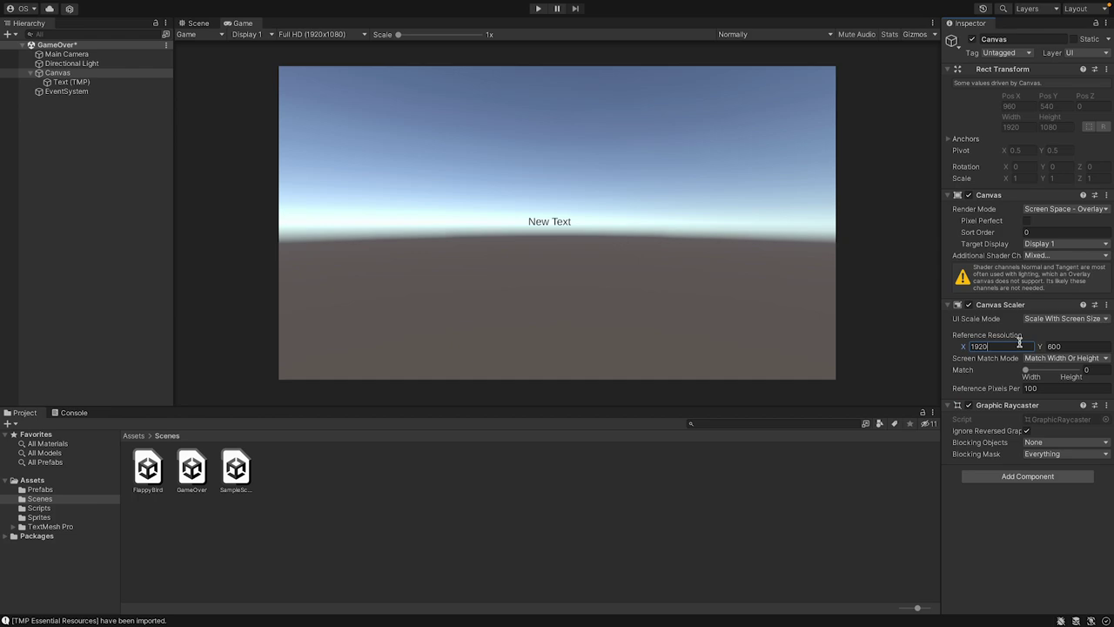
key("Tab")
type("1080")
key("Tab")
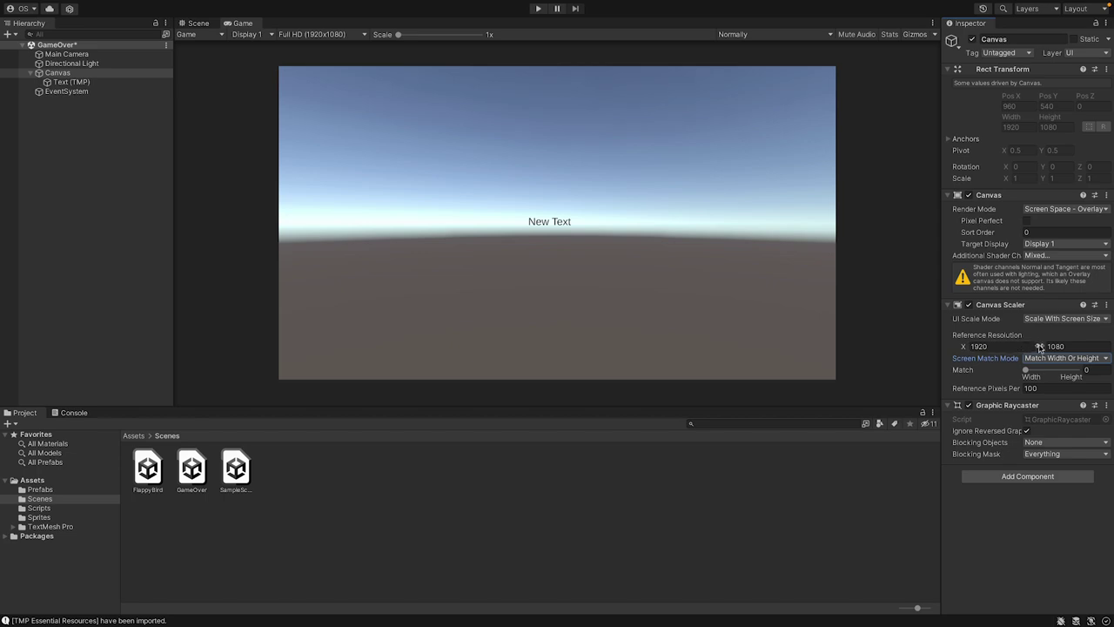
mouse_move(1052, 339)
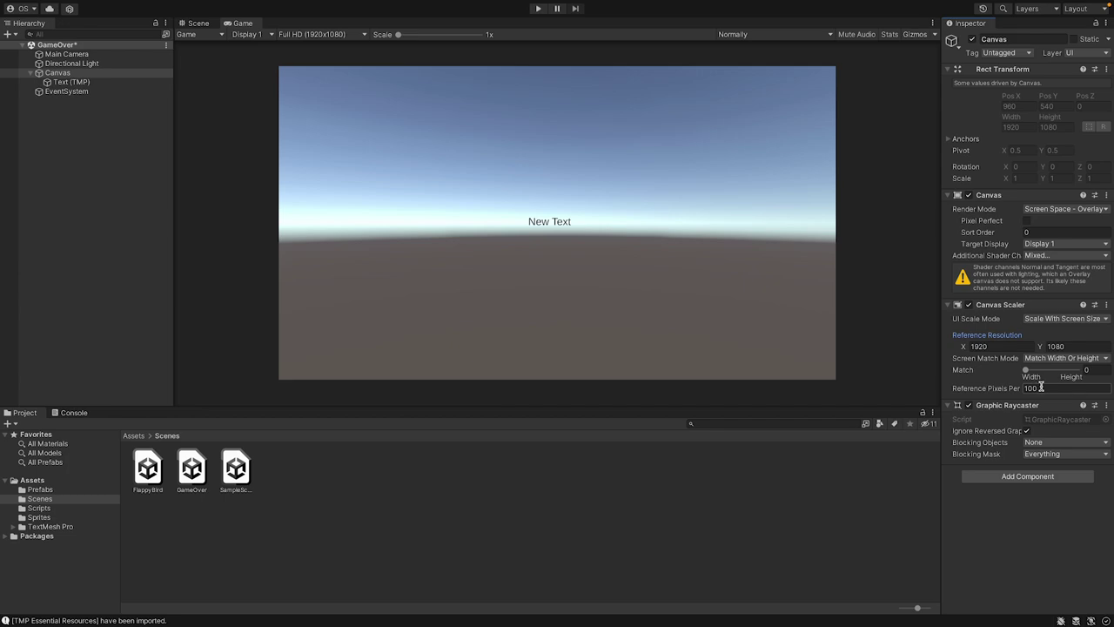
Set the Game view preview to Full HD 1920x1080 and select Text (TMP) under Canvas.
left_click(357, 35)
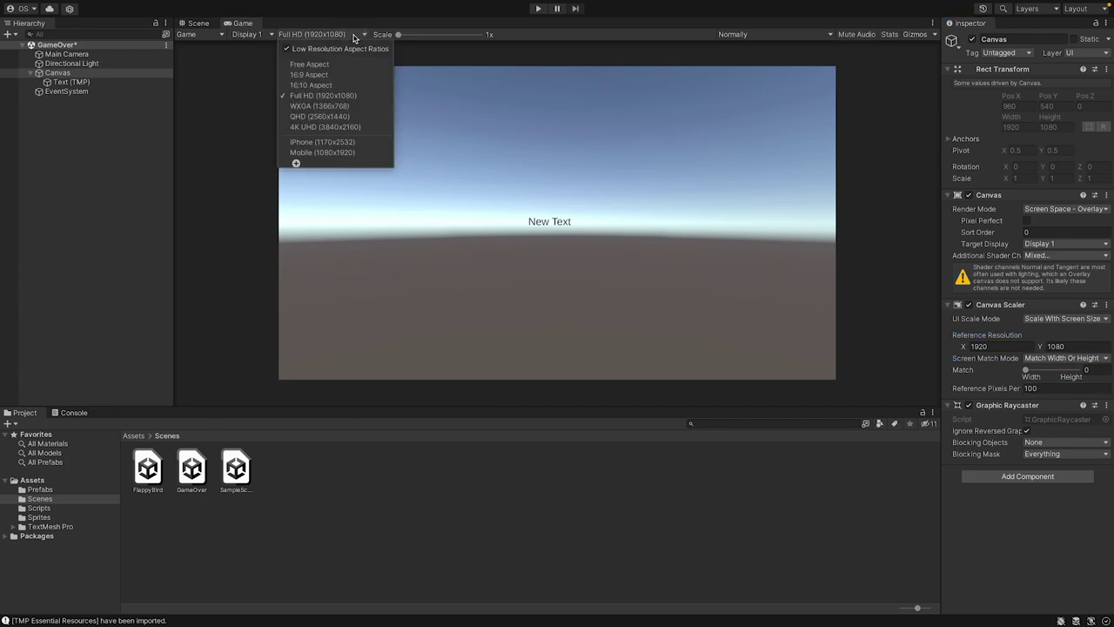
left_click(327, 84)
left_click(293, 34)
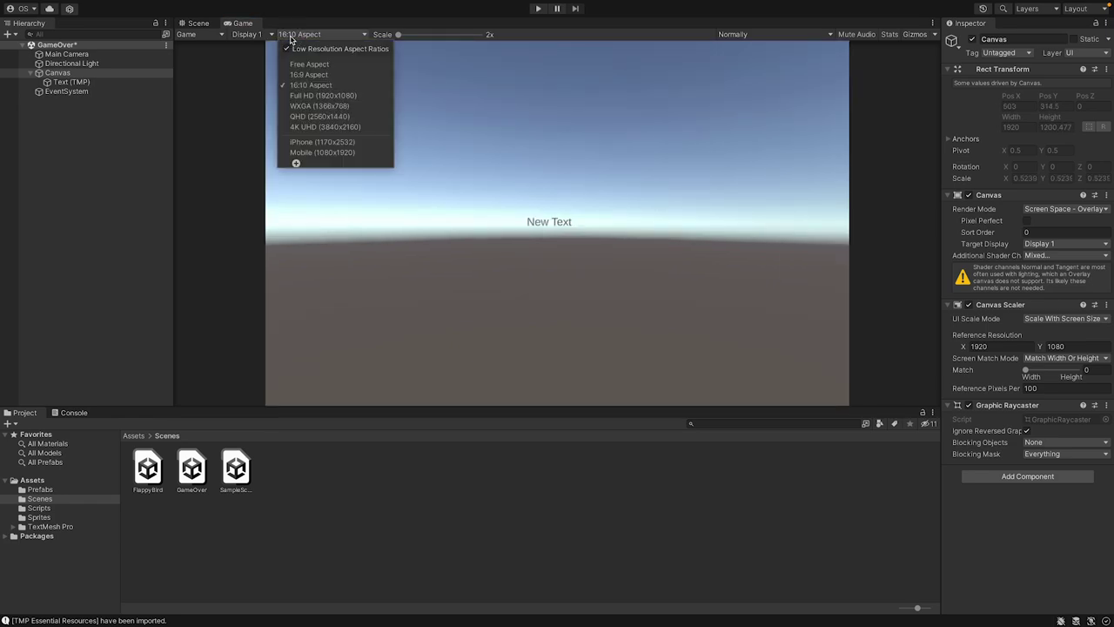
left_click(338, 127)
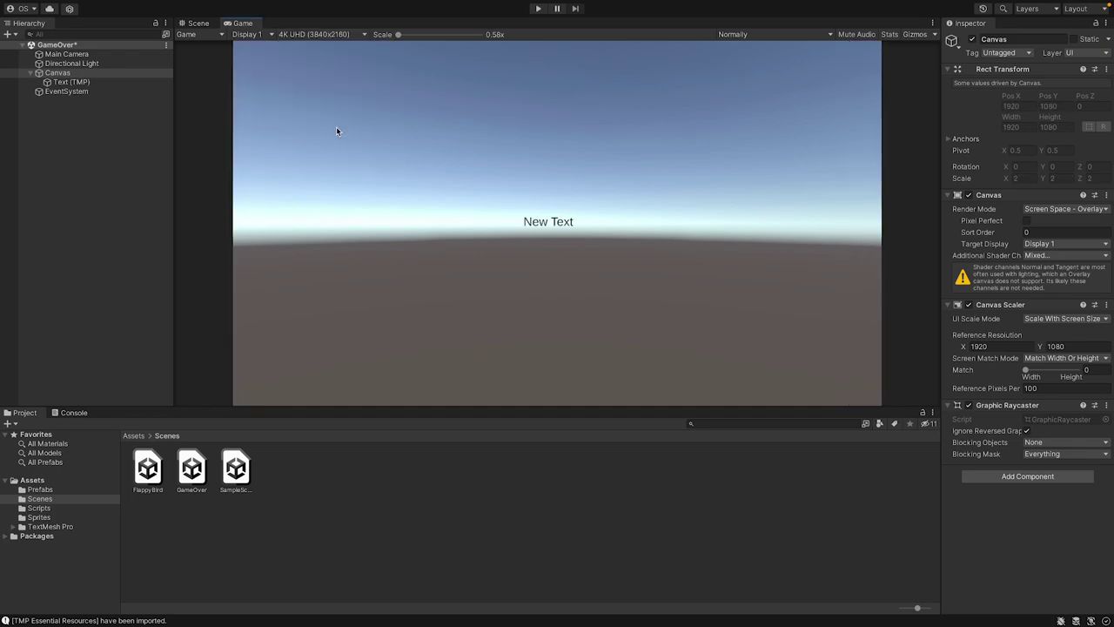
left_click(318, 36)
left_click(320, 64)
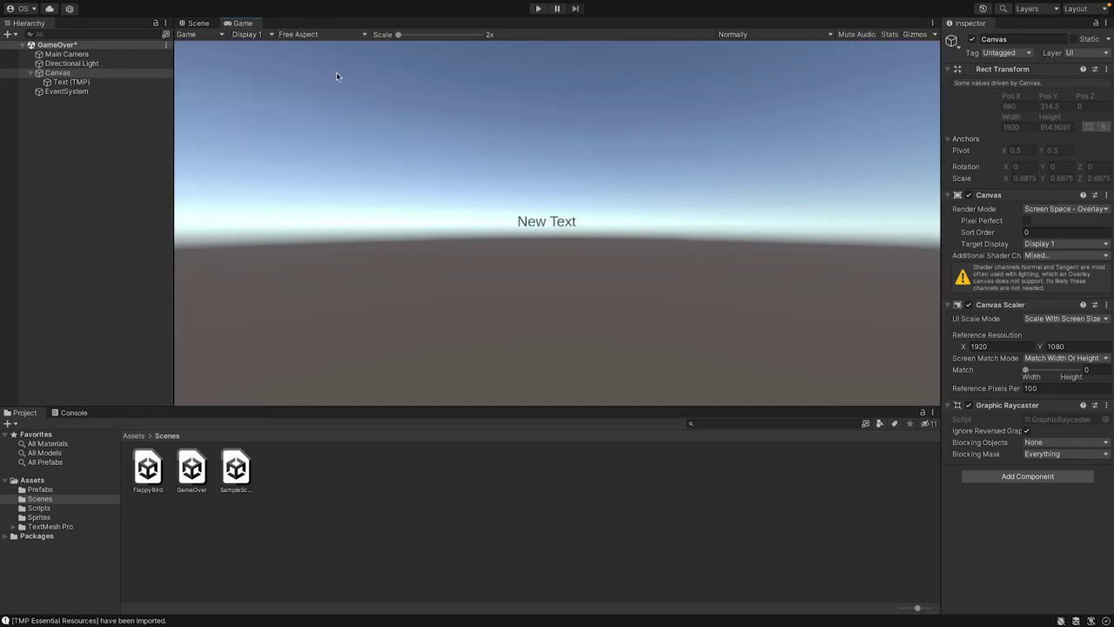
left_click(360, 35)
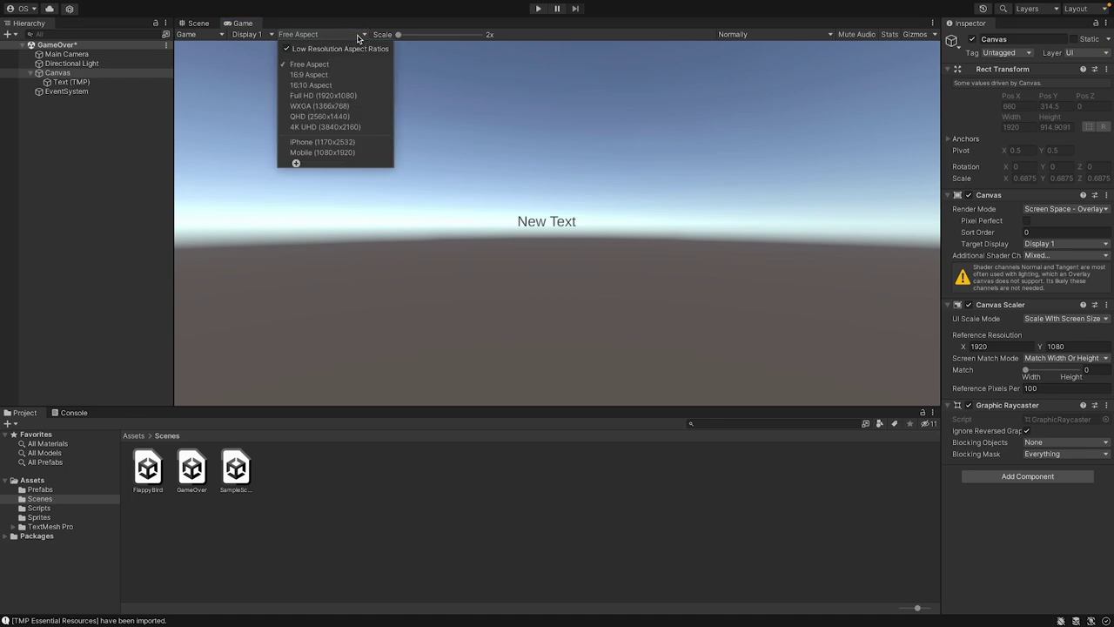
left_click(342, 96)
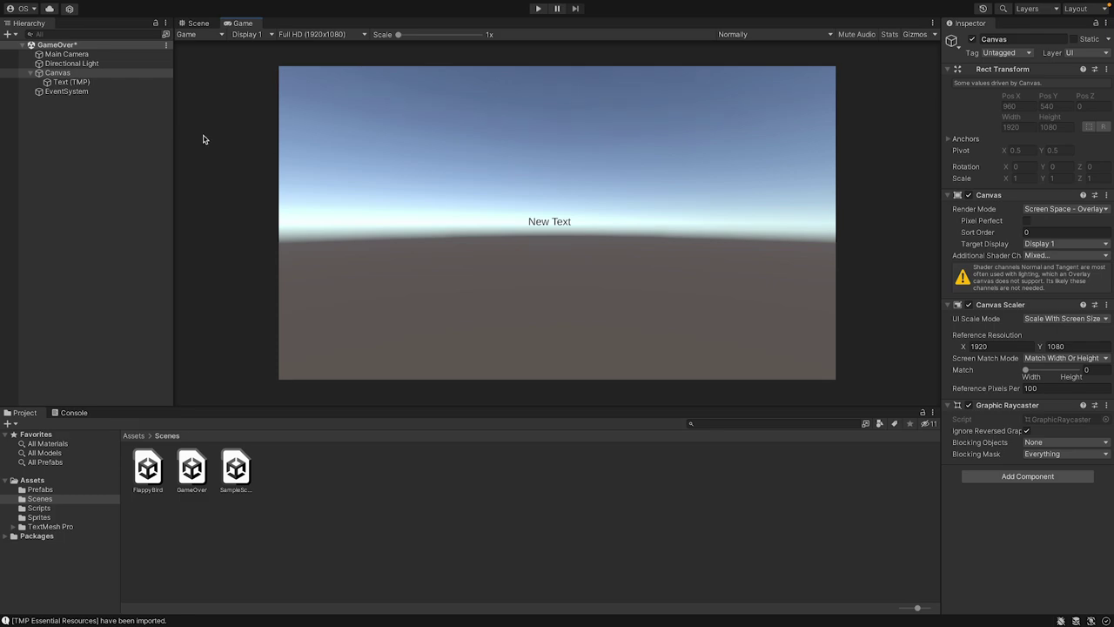
left_click(69, 82)
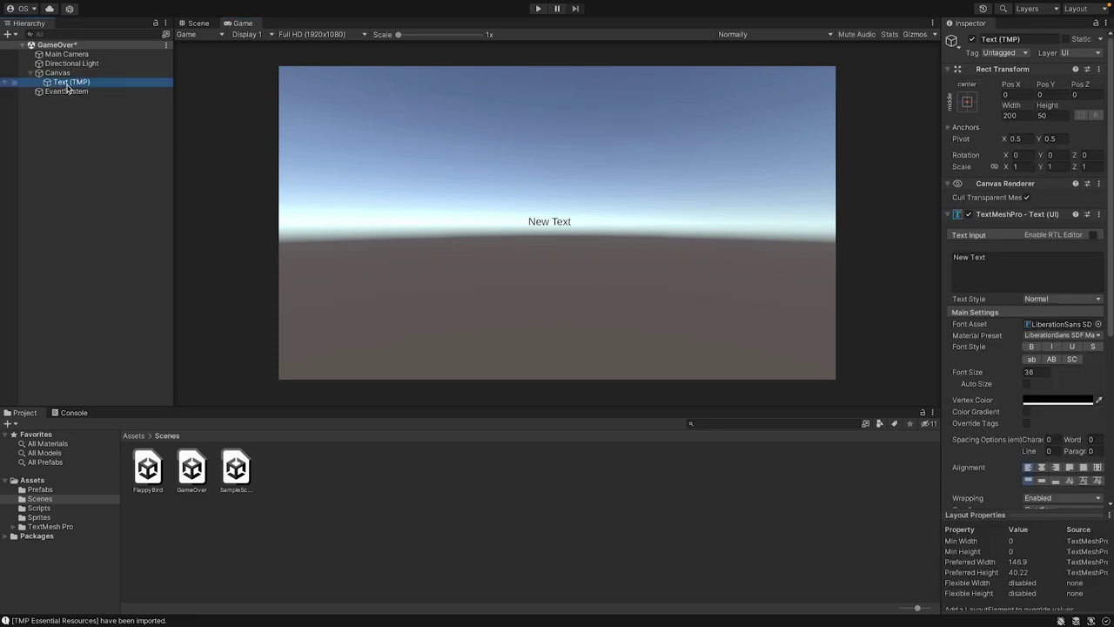
Change the label text from New Text to 'Game over!' at font size 100.
left_click(1014, 276)
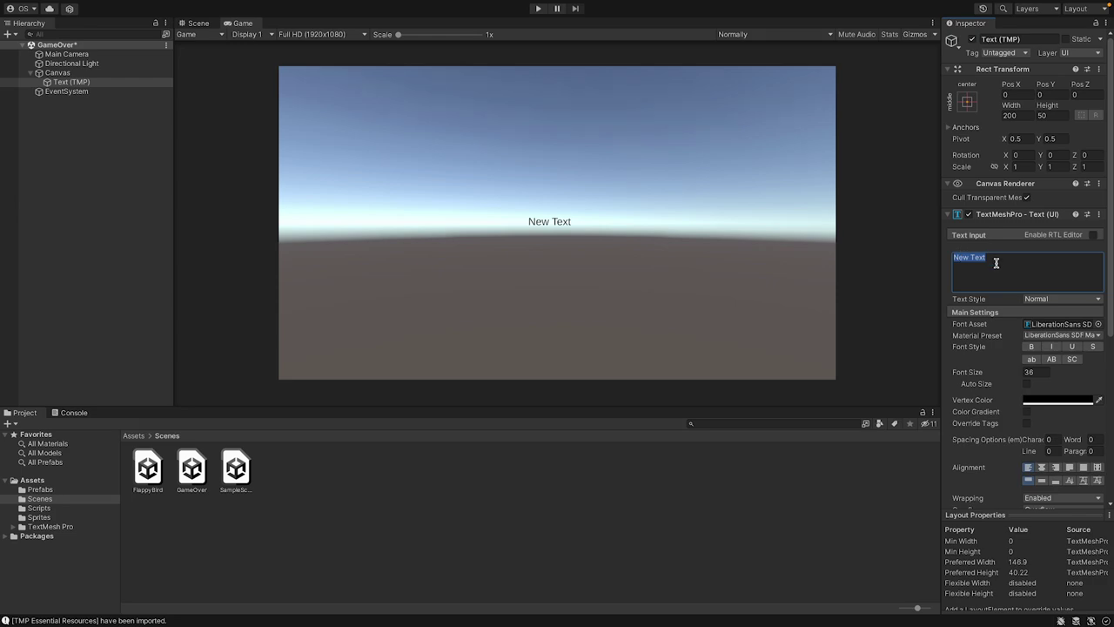
type("Game over!")
left_click(933, 286)
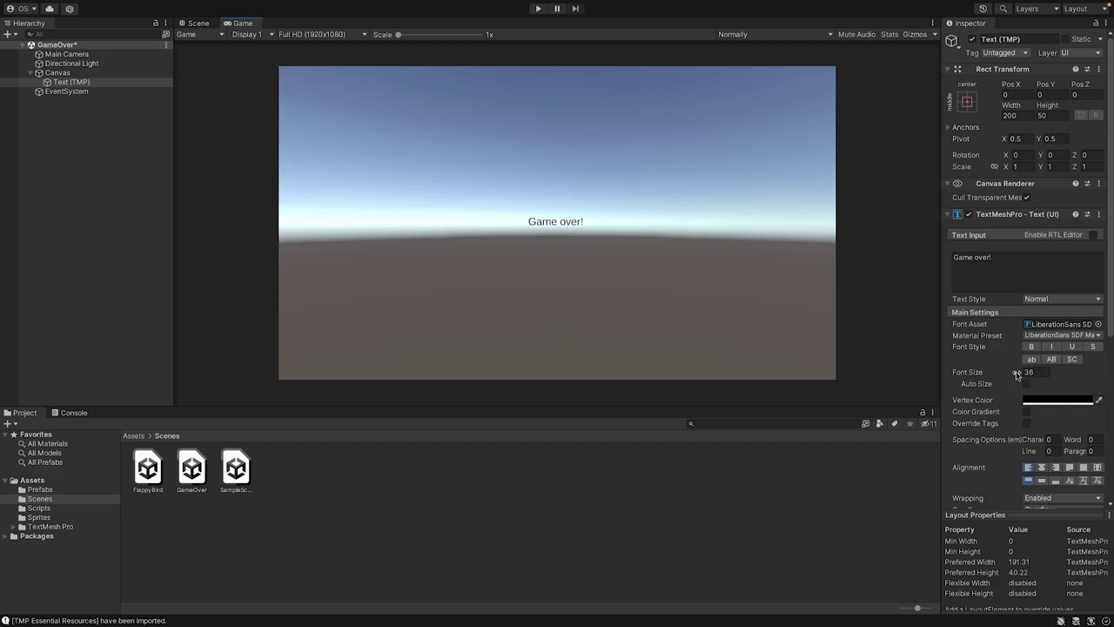
left_click_drag(1016, 374, 1032, 371)
key("BackSpace")
type("100")
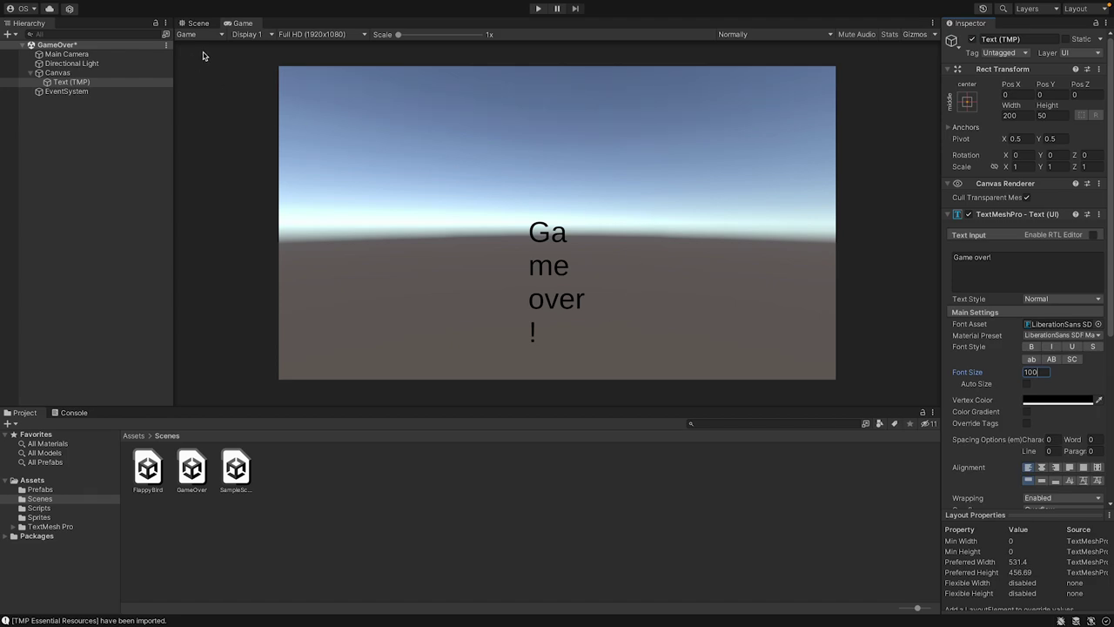
Frame the text in the Scene view and resize its Rect Transform to 600 × 100.
left_click(197, 24)
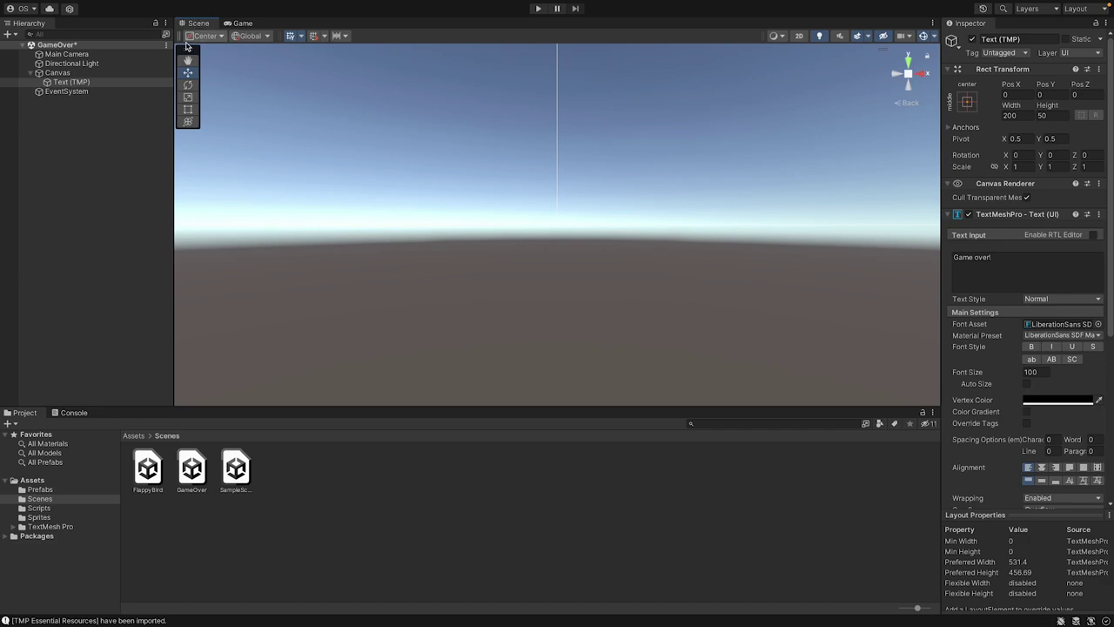
double_click(64, 83)
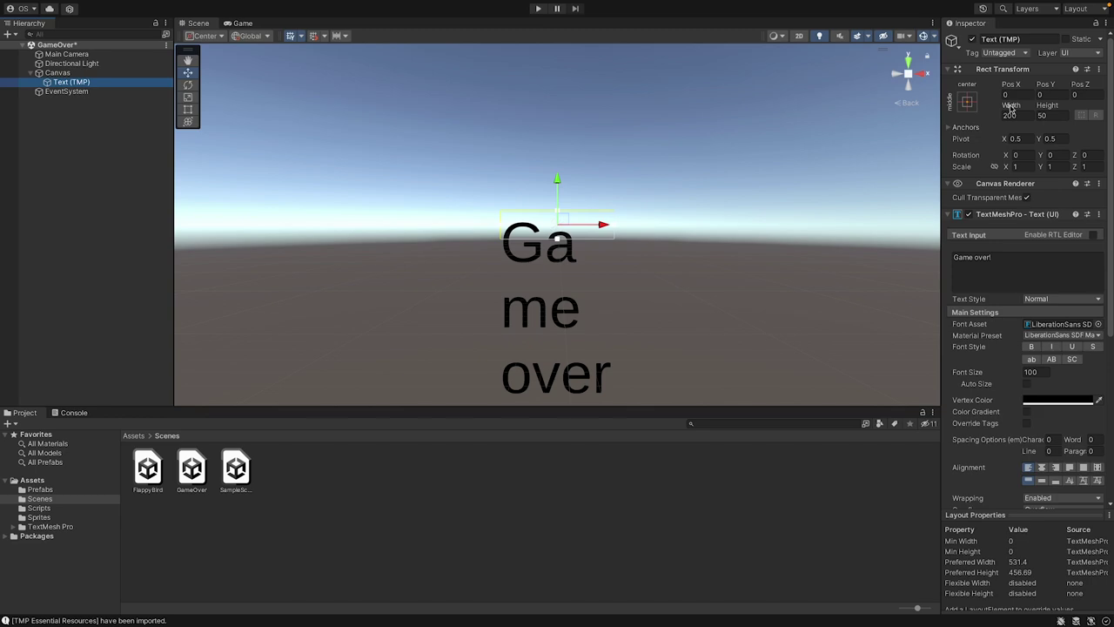
left_click_drag(1010, 107, 1060, 109)
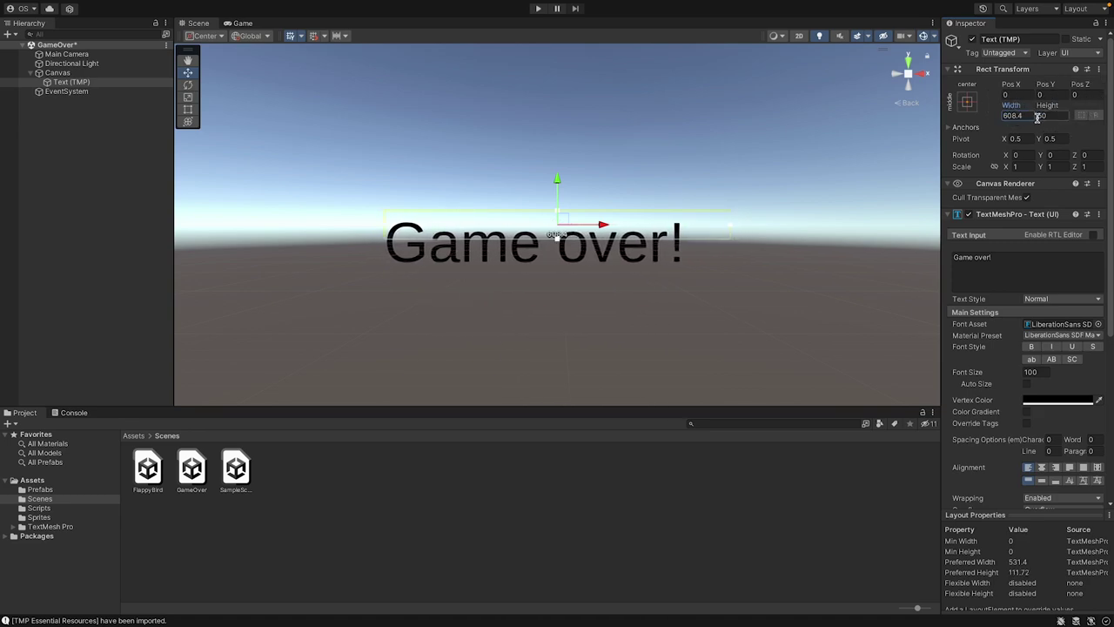
left_click(1028, 116)
type("600")
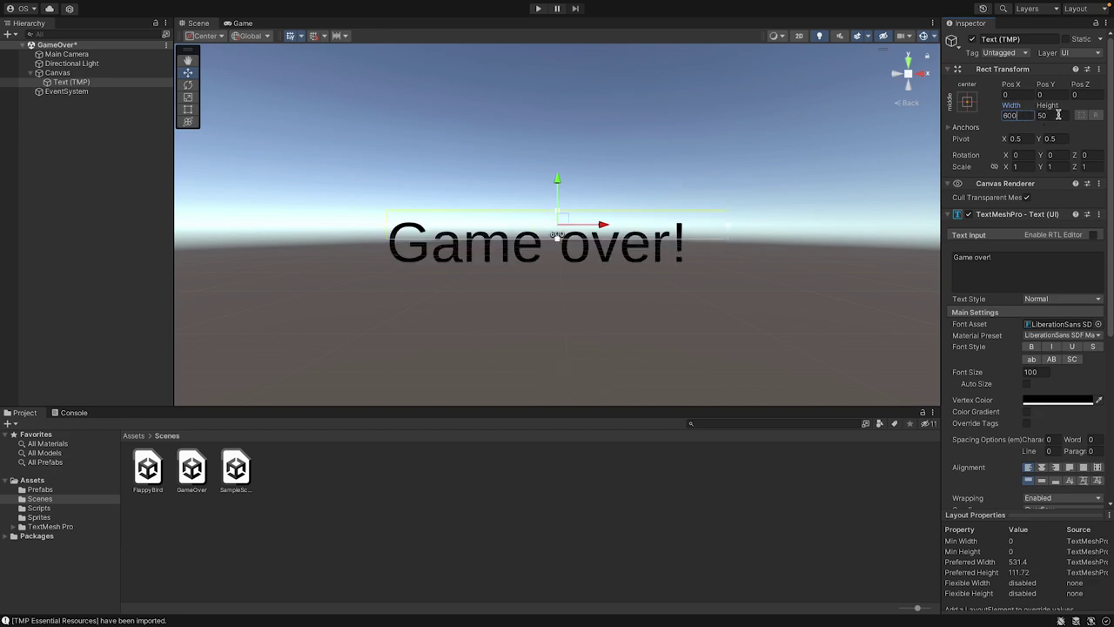
left_click(1057, 114)
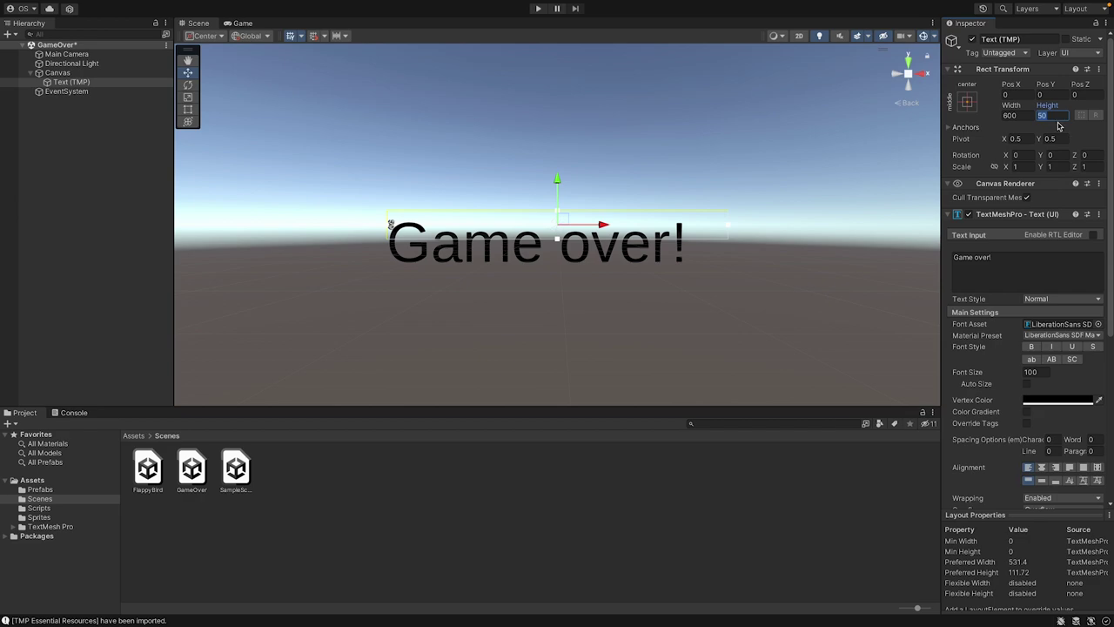
type("100")
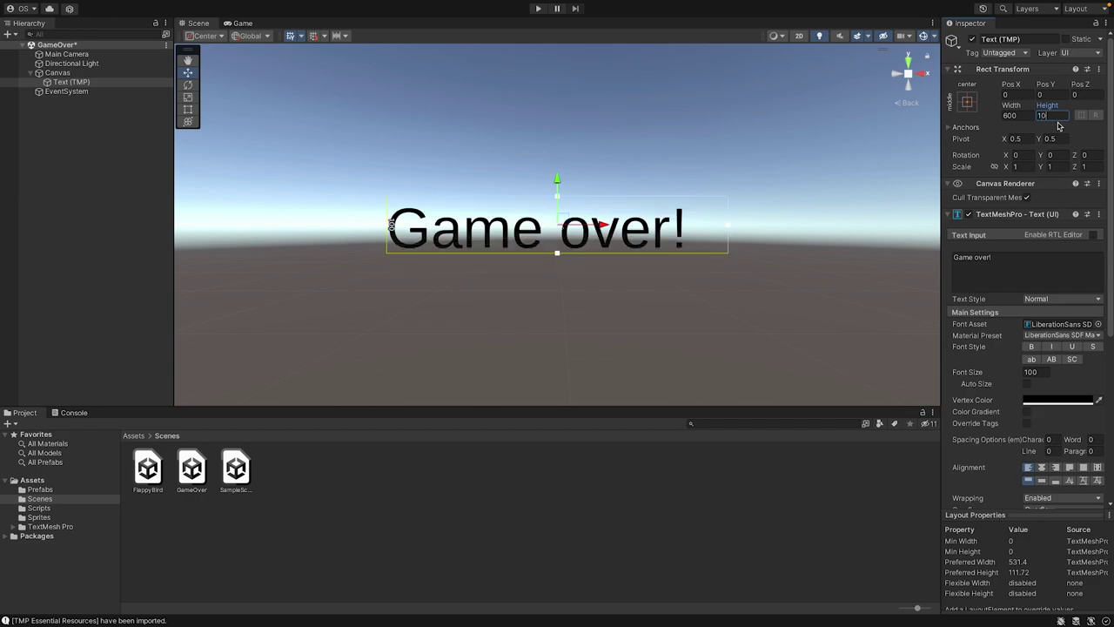
left_click(1031, 372)
Set the text alignment to Center and Middle.
scroll(1055, 348, "down", 3)
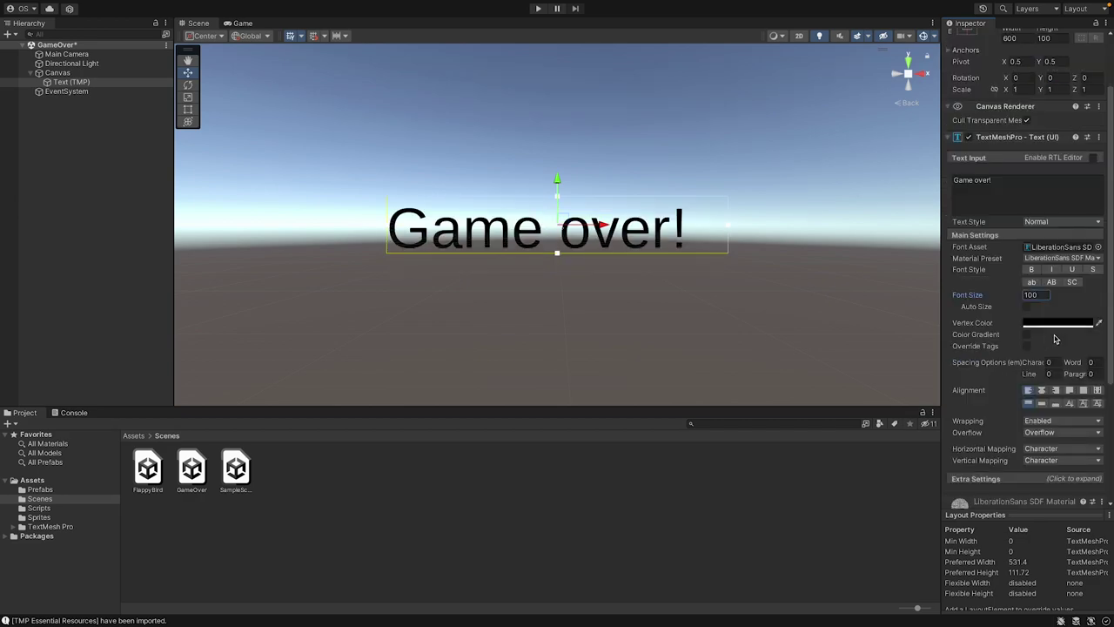
scroll(1095, 297, "down", 1)
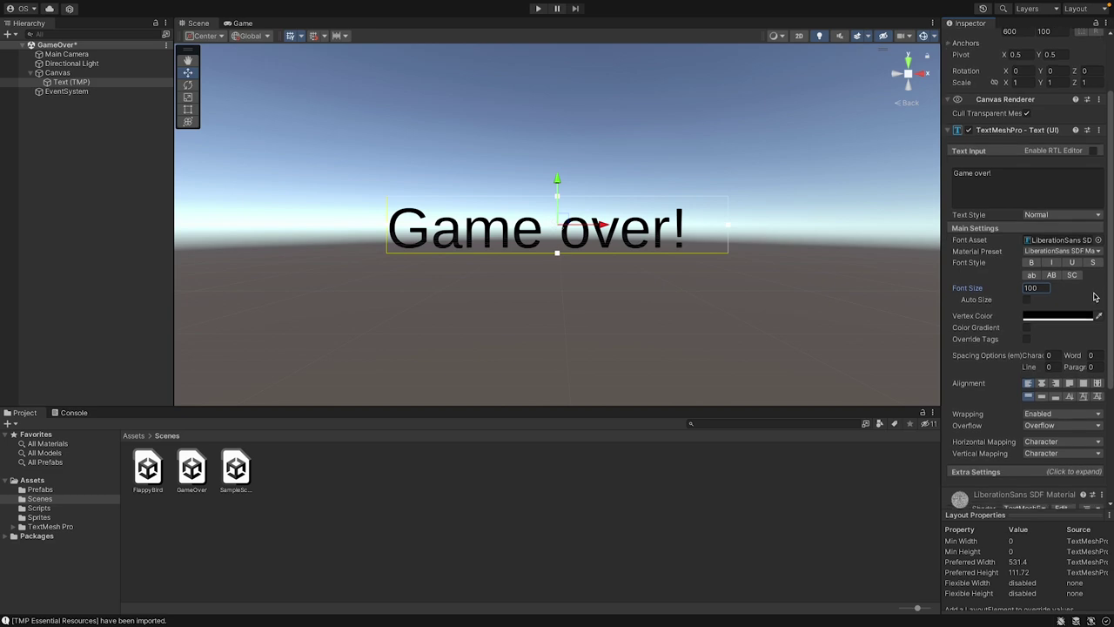
left_click(1042, 373)
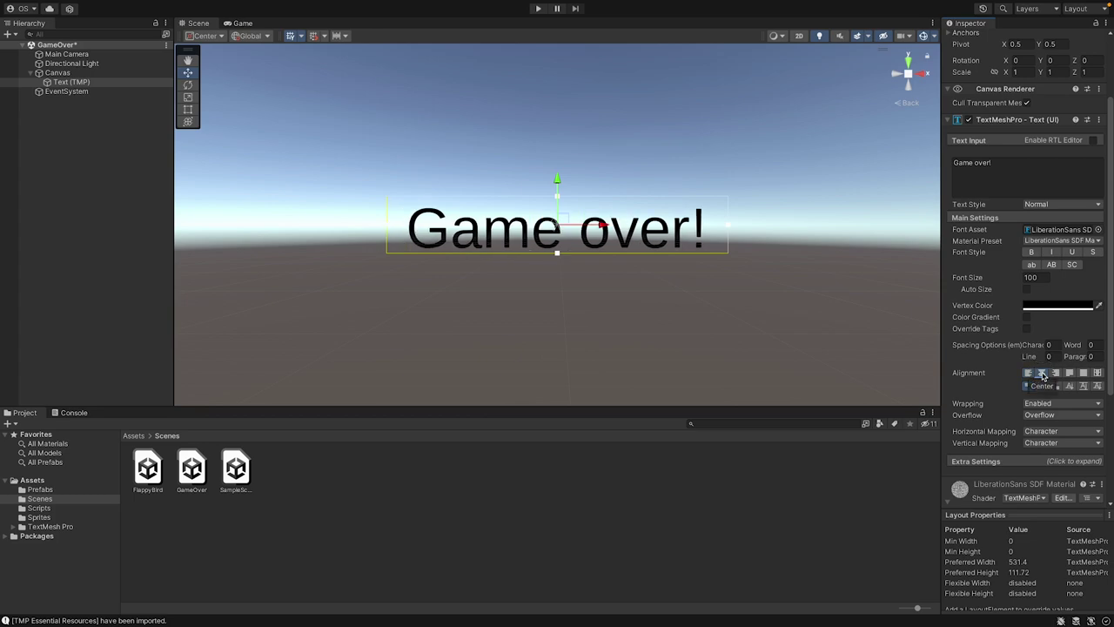
left_click(1042, 386)
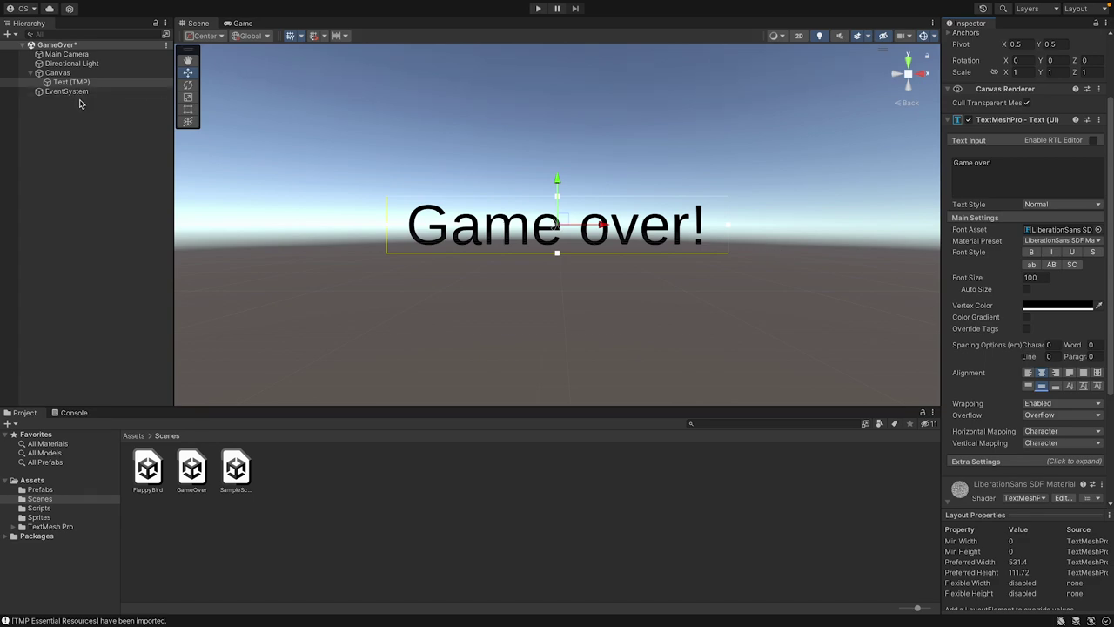
Add a Button - TextMeshPro under Canvas with width 600 and height 100.
left_click(66, 74)
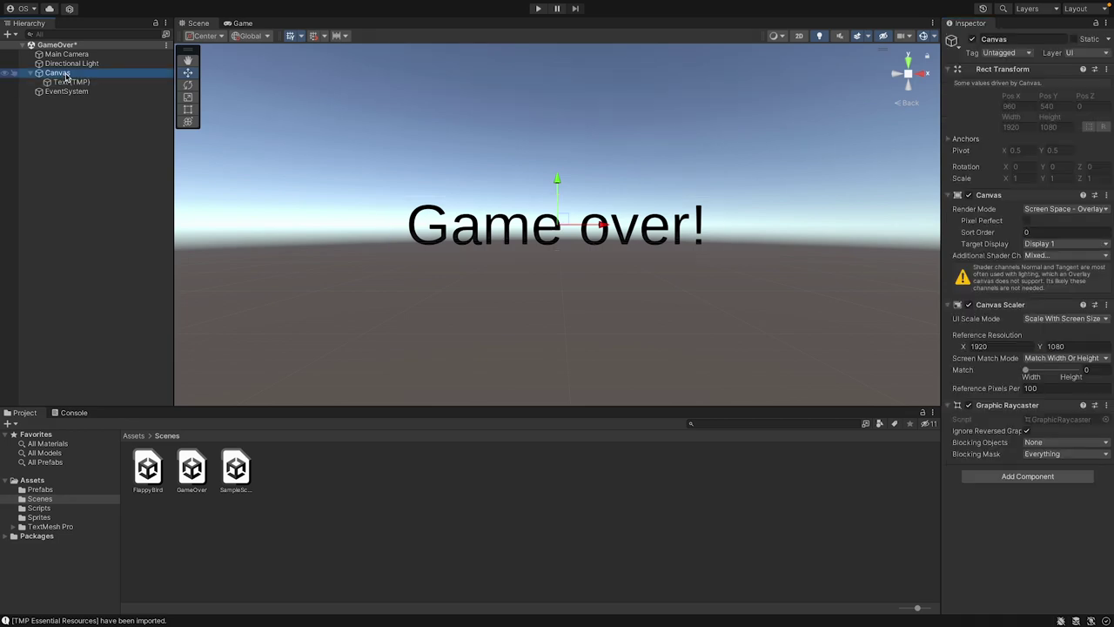
right_click(65, 74)
mouse_move(166, 303)
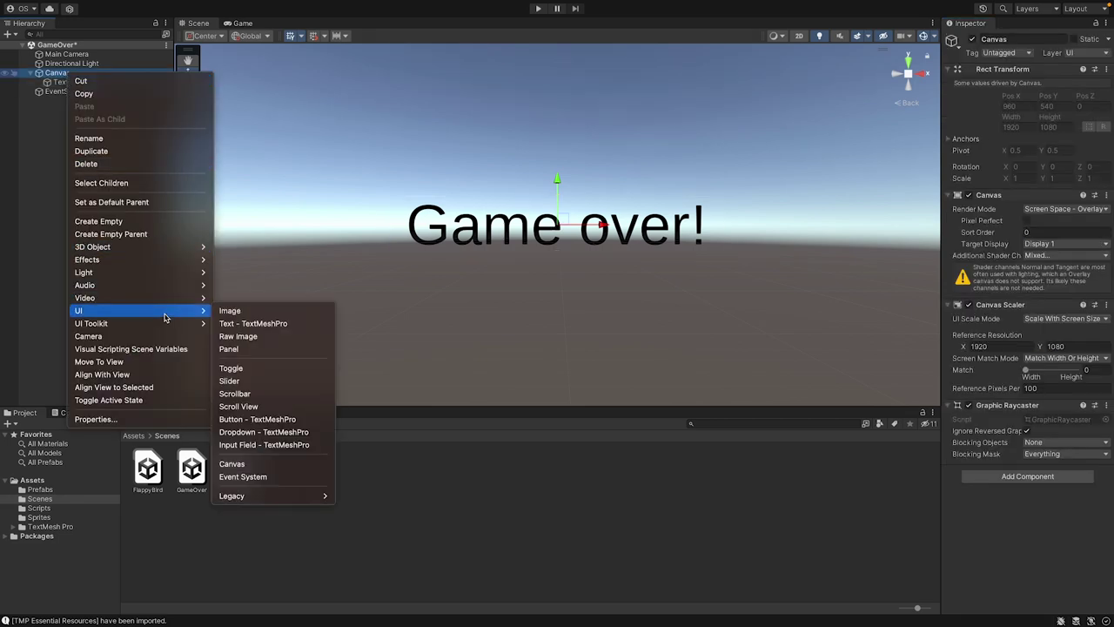
left_click(261, 420)
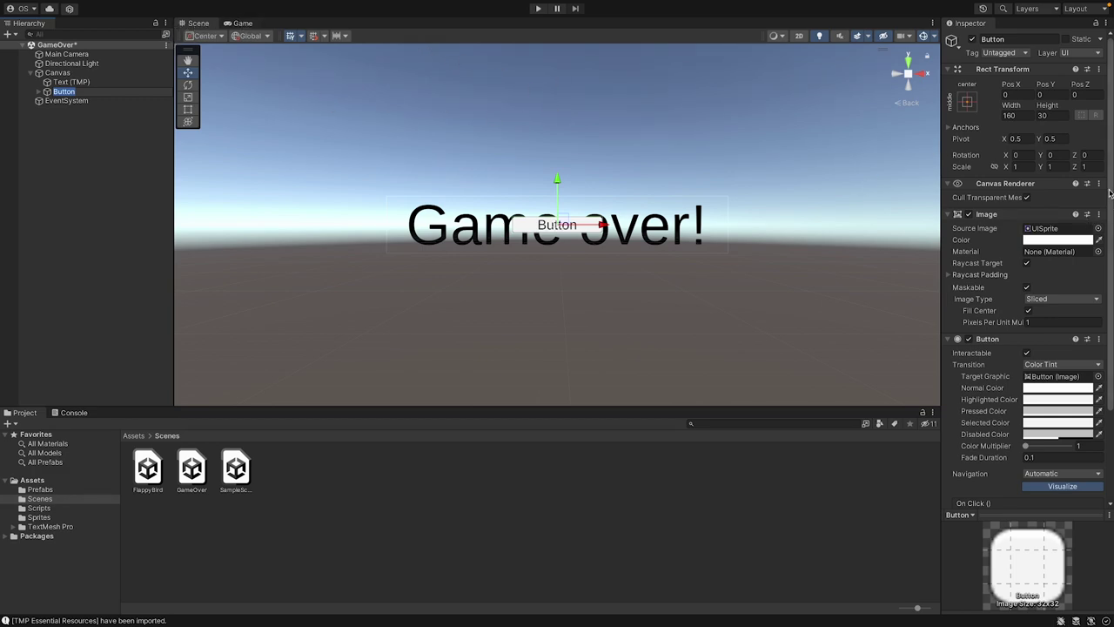
left_click(1022, 111)
left_click(1018, 114)
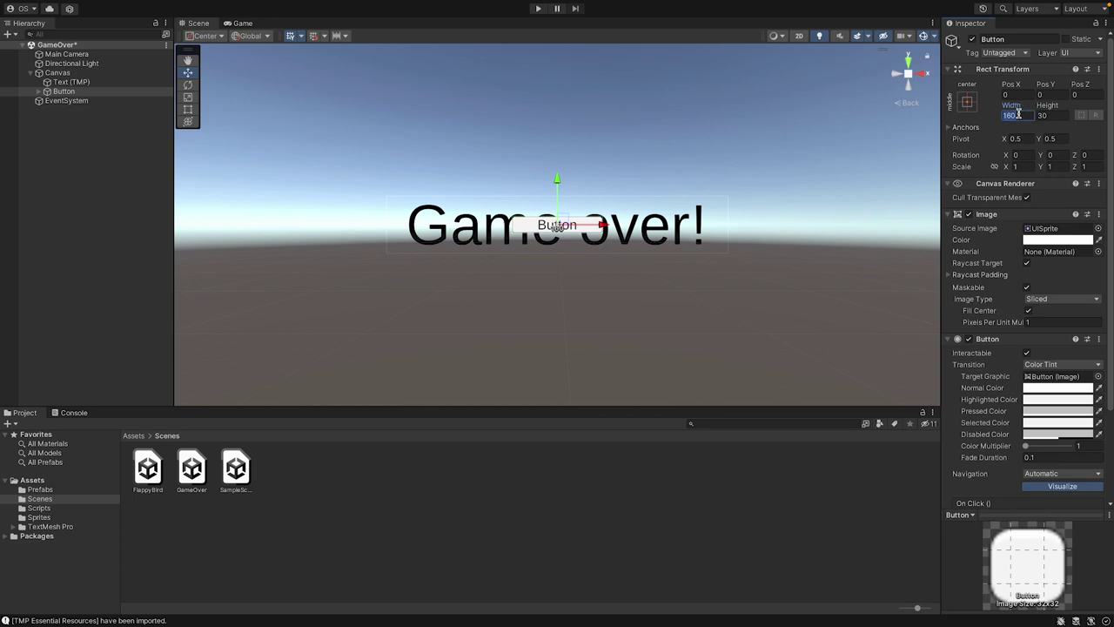
type("600")
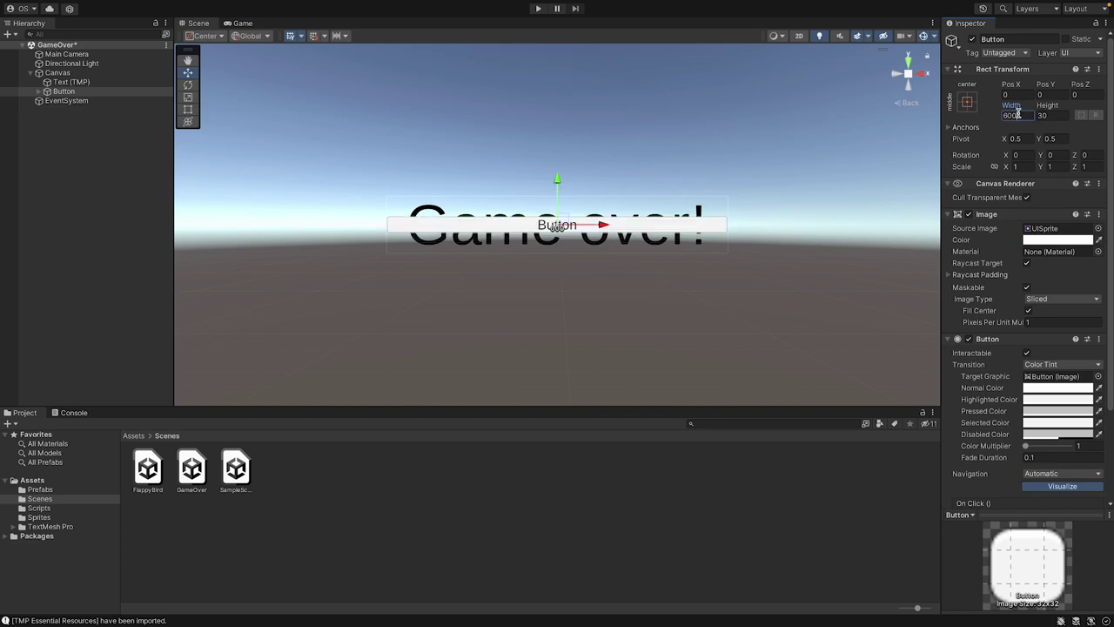
left_click(1046, 115)
type("1")
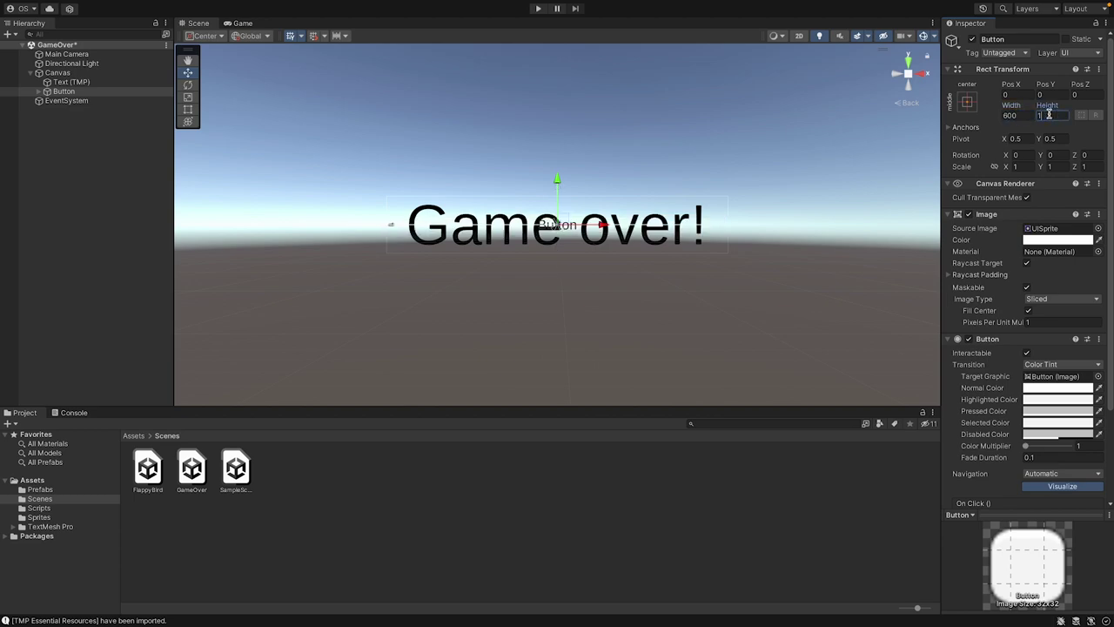
type("00")
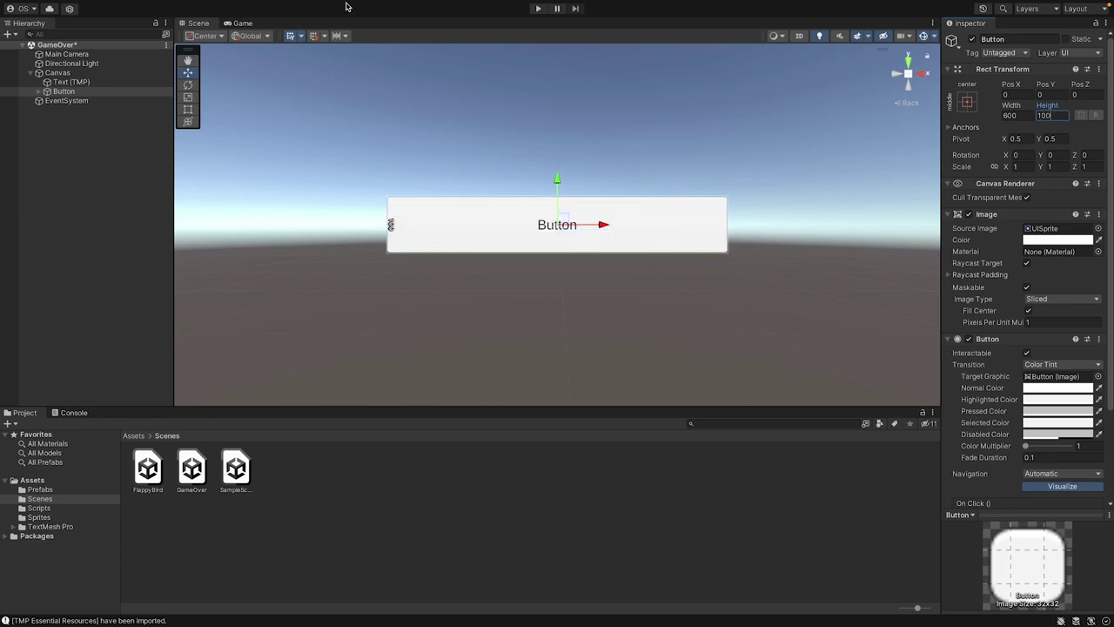
Drag the button down to about Y -133, below the Game over! text.
left_click(557, 179)
left_click_drag(557, 178, 553, 251)
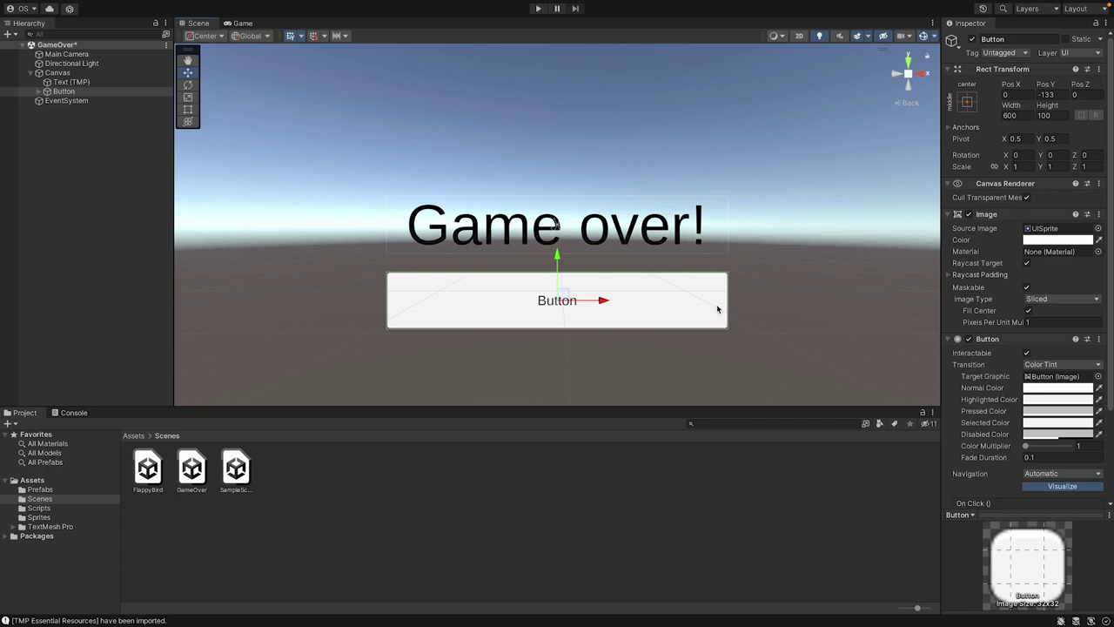
left_click(653, 380)
left_click(642, 316)
Change the button's label text to 'Restart' with font size 48.
left_click(39, 92)
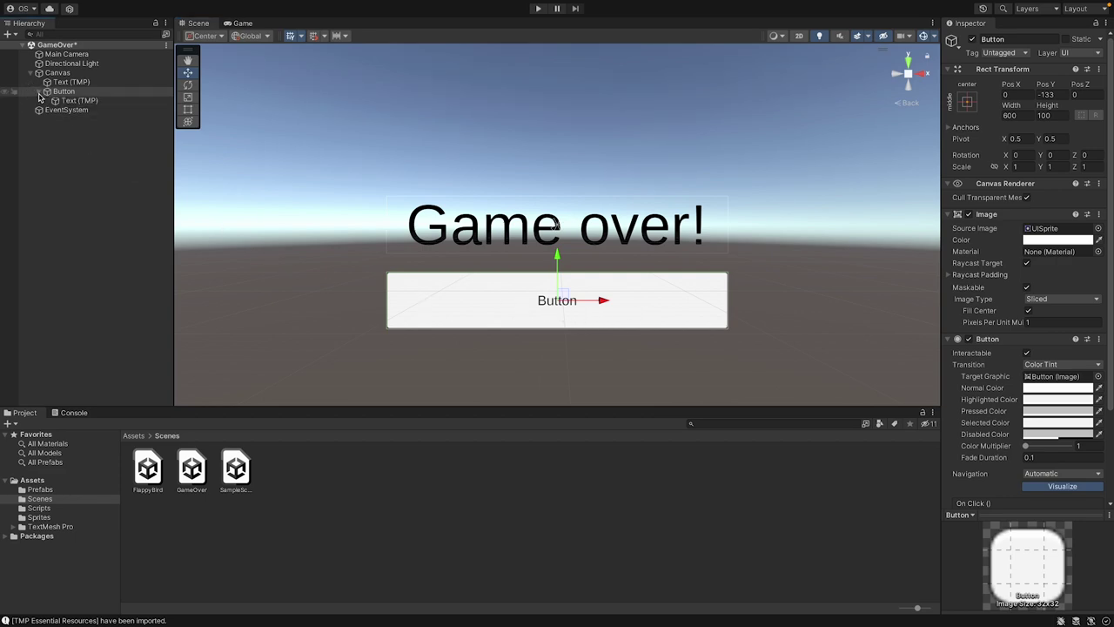
left_click(71, 102)
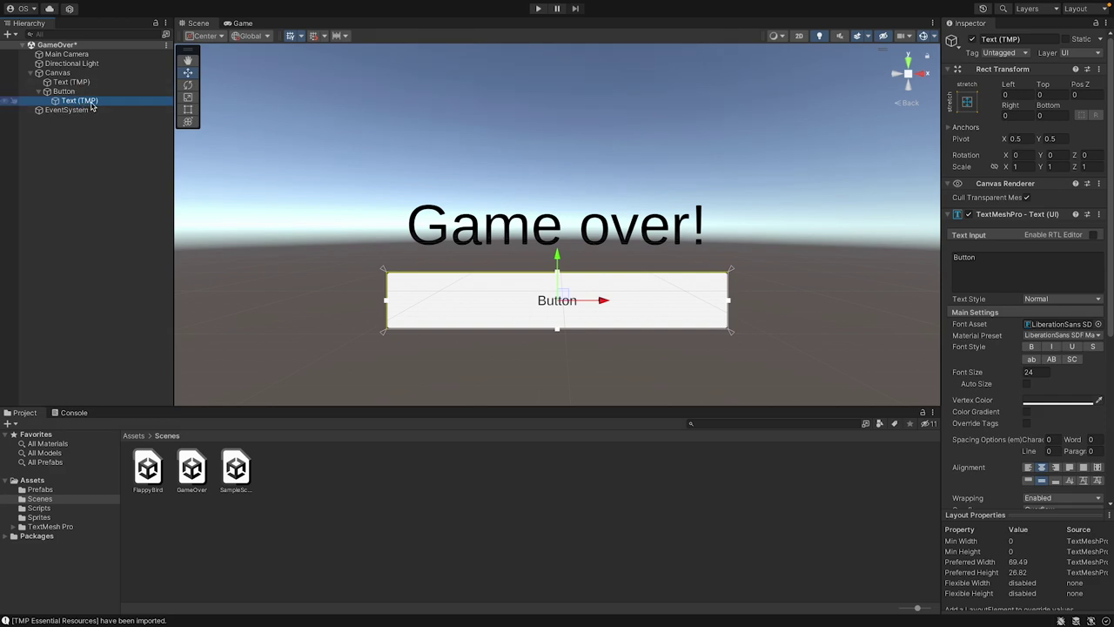
left_click(973, 274)
type("Restart")
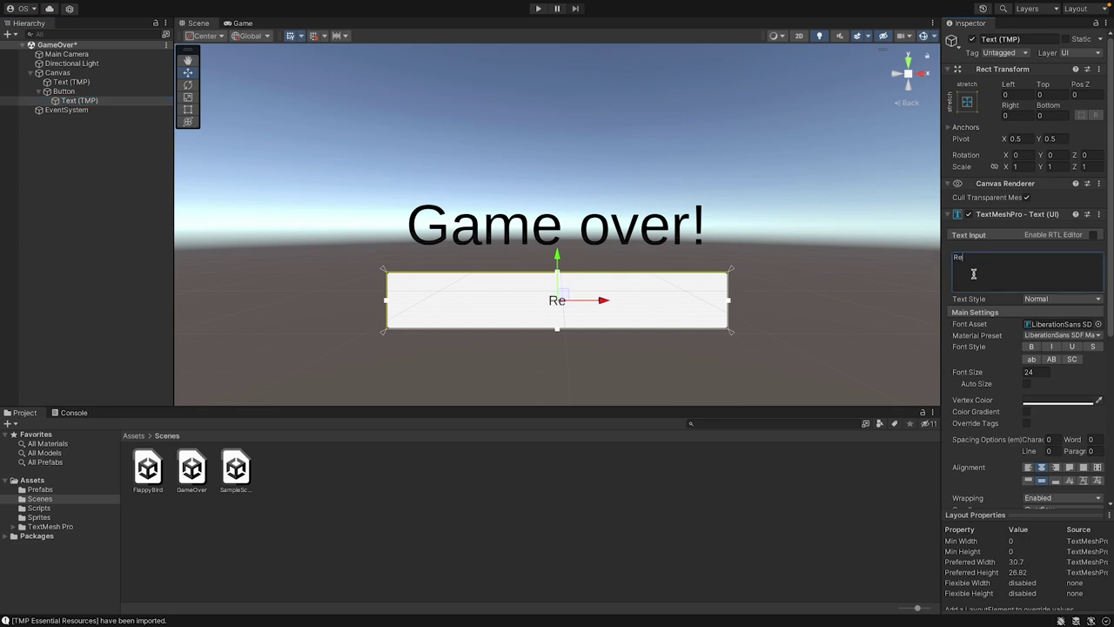
left_click(1035, 373)
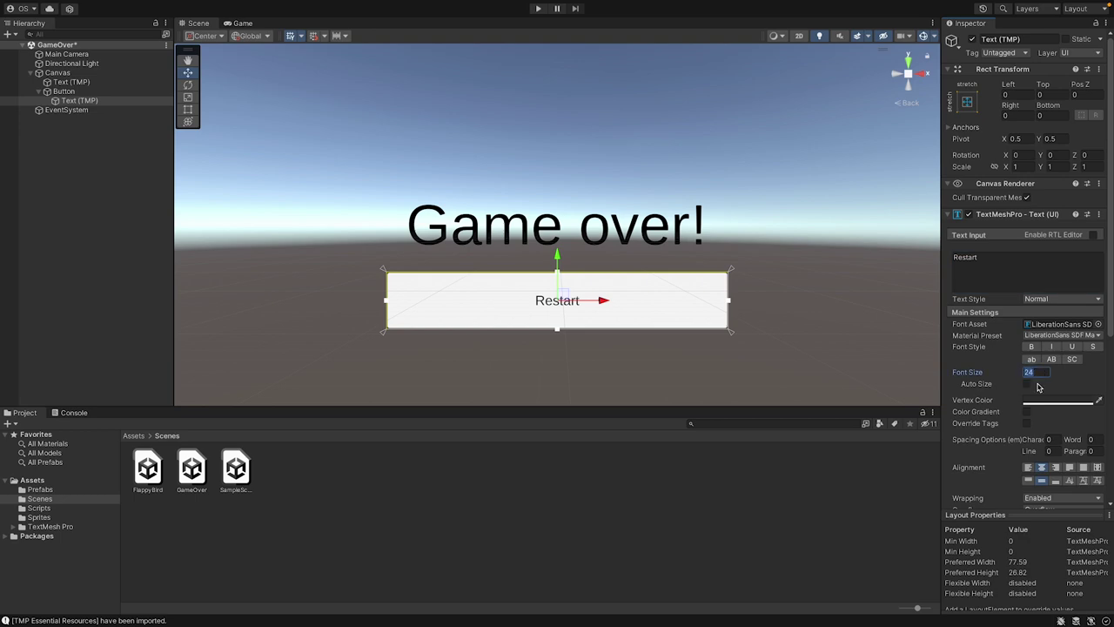
type("48")
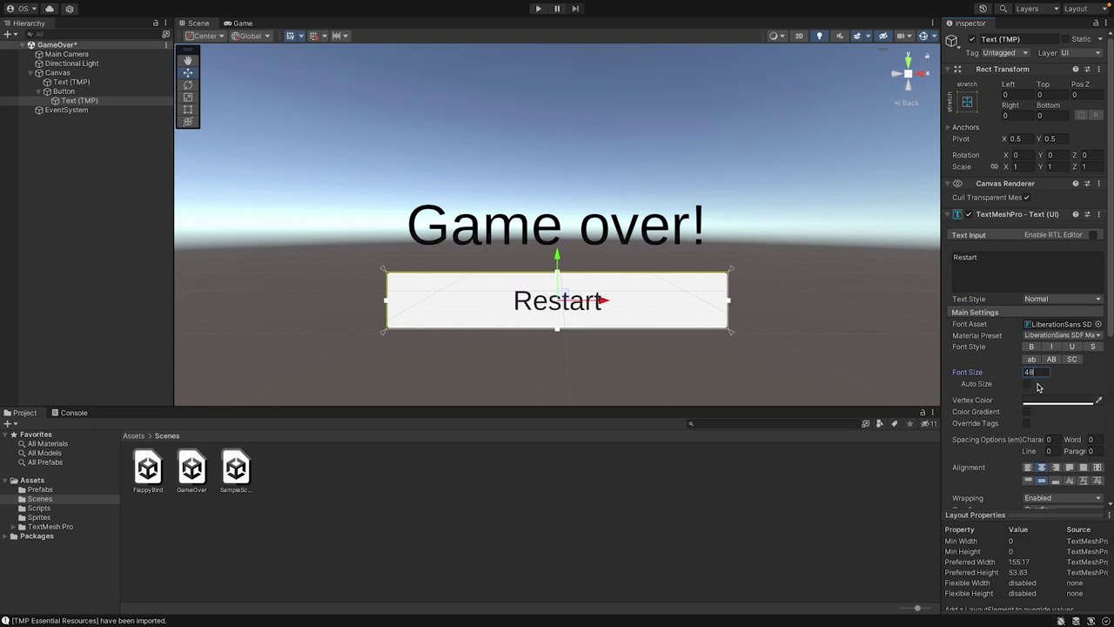
Set the Restart label's Vertex Color to deep blue.
left_click(1069, 401)
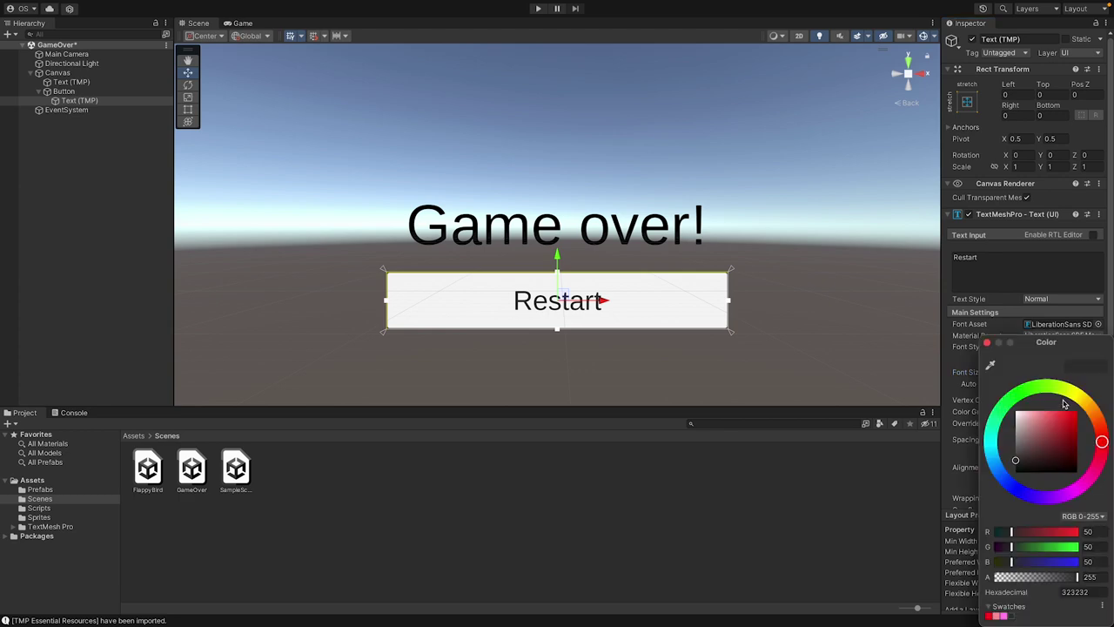
left_click_drag(1101, 441, 1009, 510)
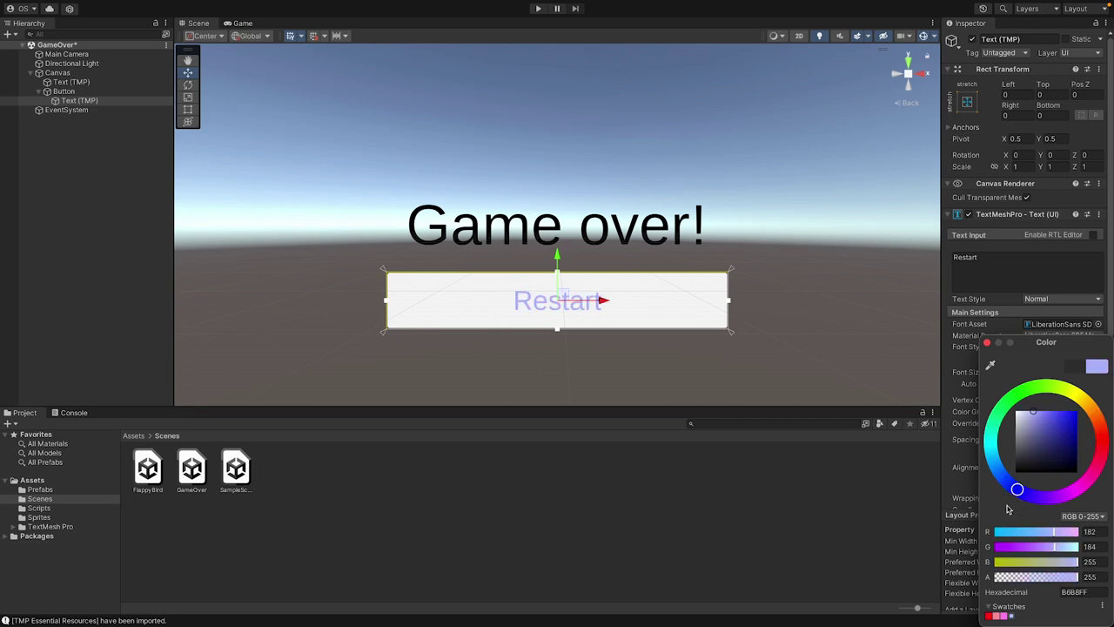
left_click_drag(1056, 414, 1062, 418)
left_click(800, 362)
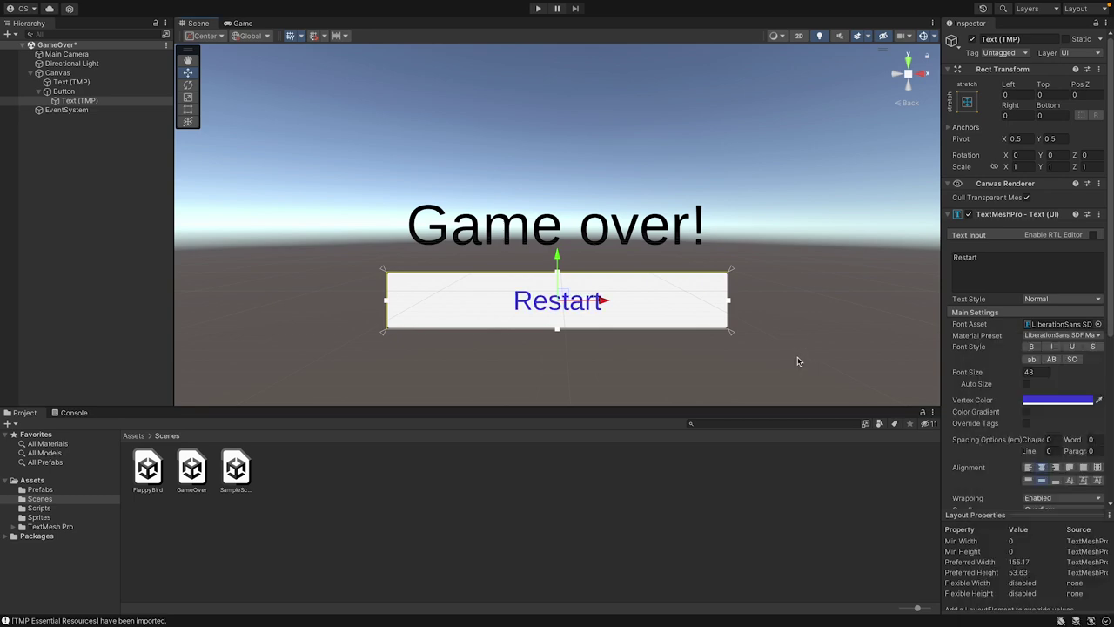
Add one empty Runtime Only entry to the Button's On Click () list in the Inspector.
left_click(239, 25)
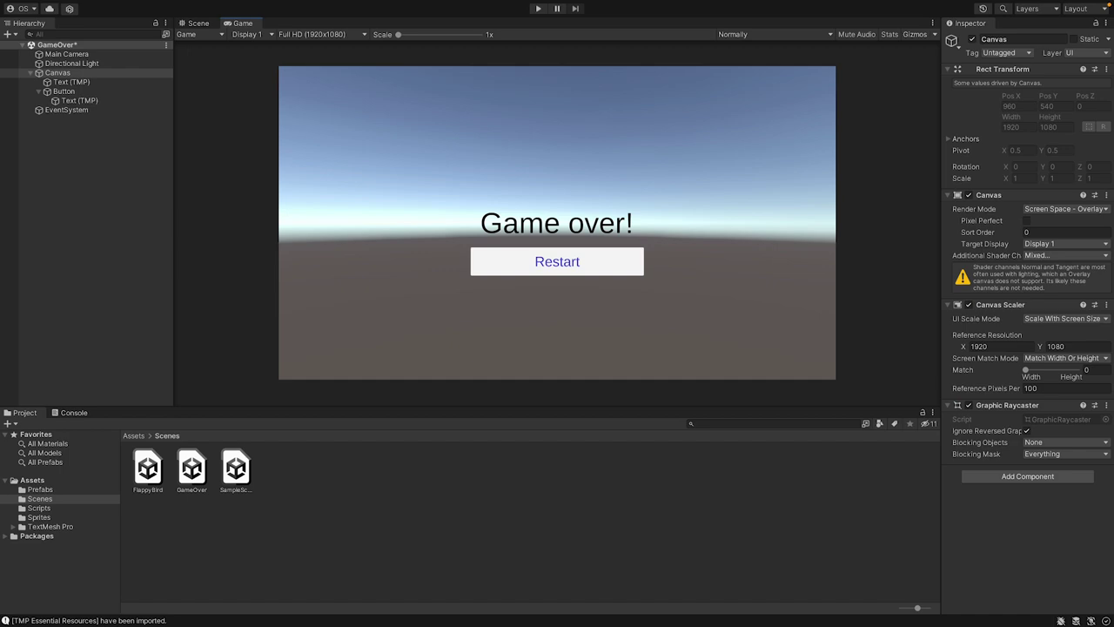
left_click(63, 91)
scroll(1008, 219, "down", 3)
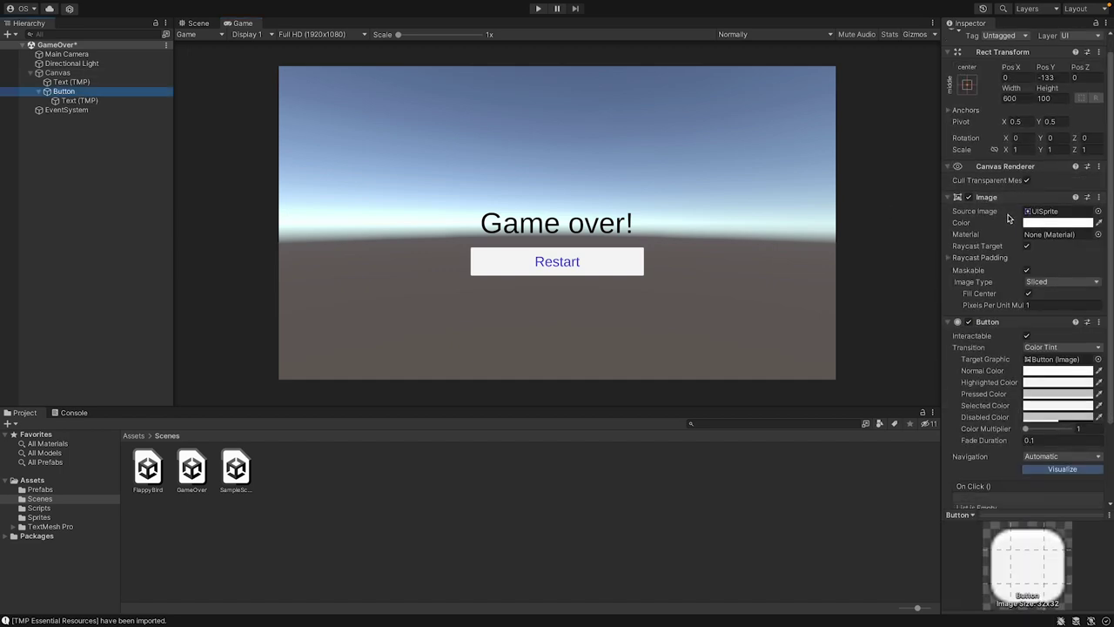
scroll(1007, 218, "down", 1)
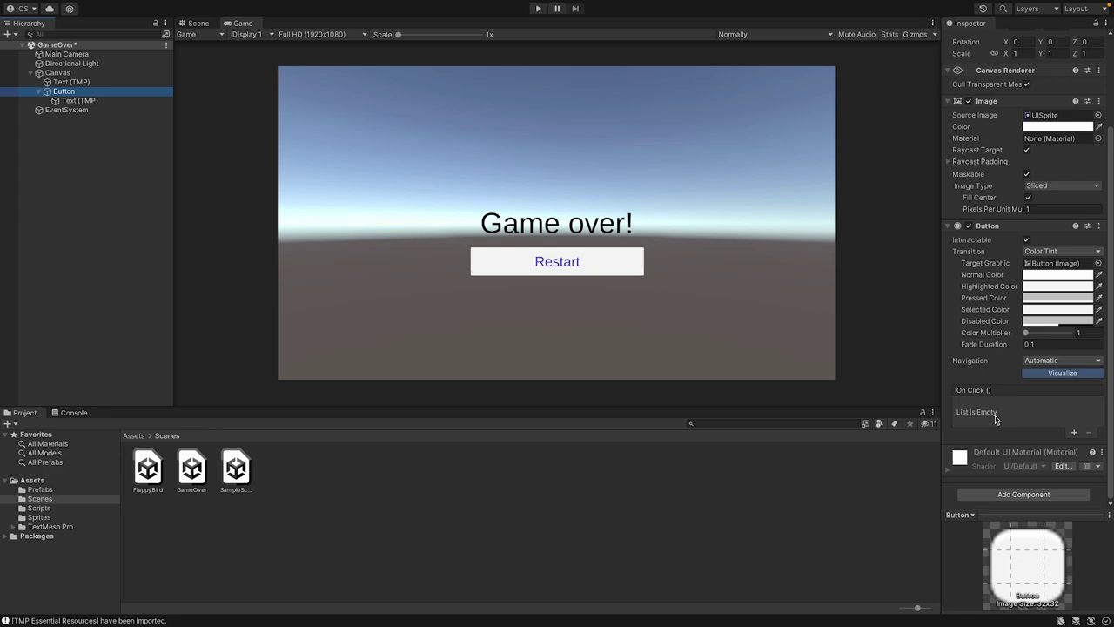
left_click(1074, 432)
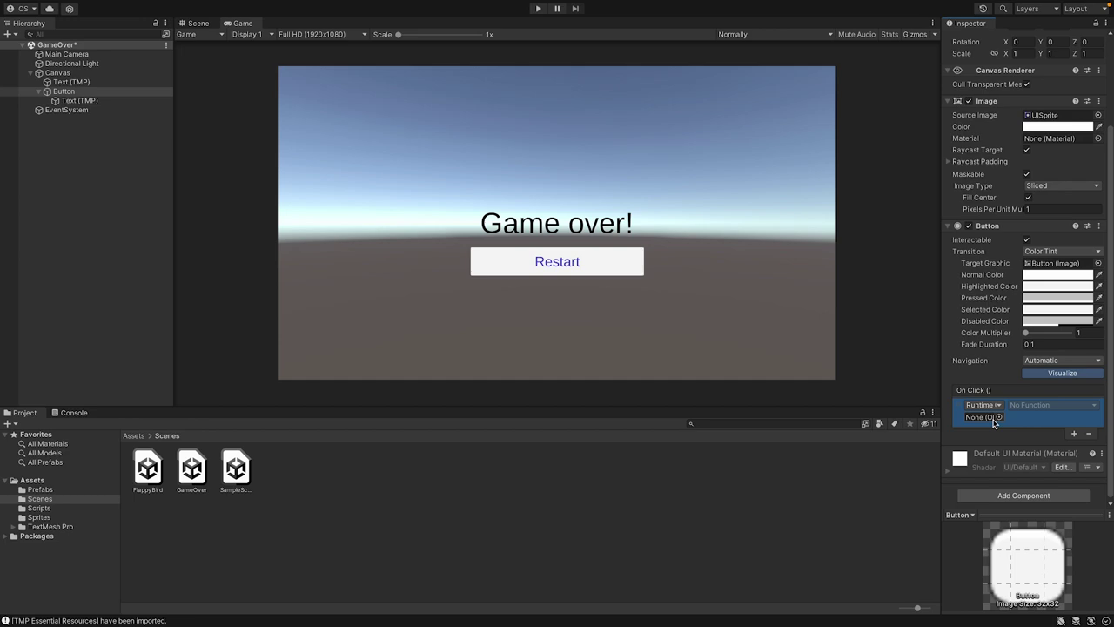
Create a new C# script called Restart in the Scripts folder and open it in Visual Studio.
left_click(40, 508)
right_click(395, 470)
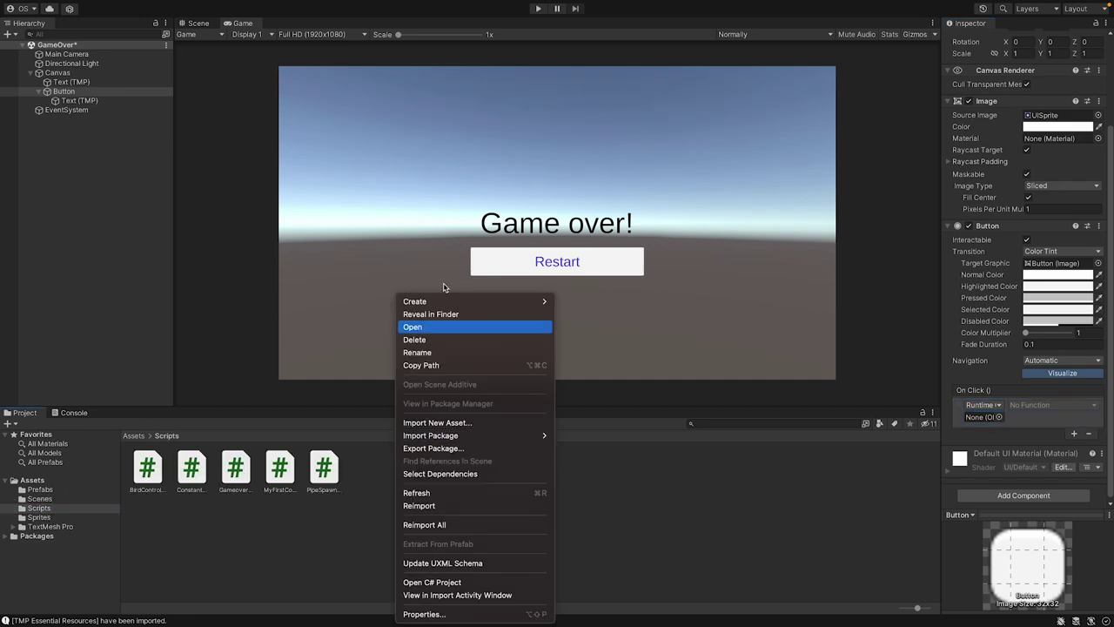
mouse_move(448, 301)
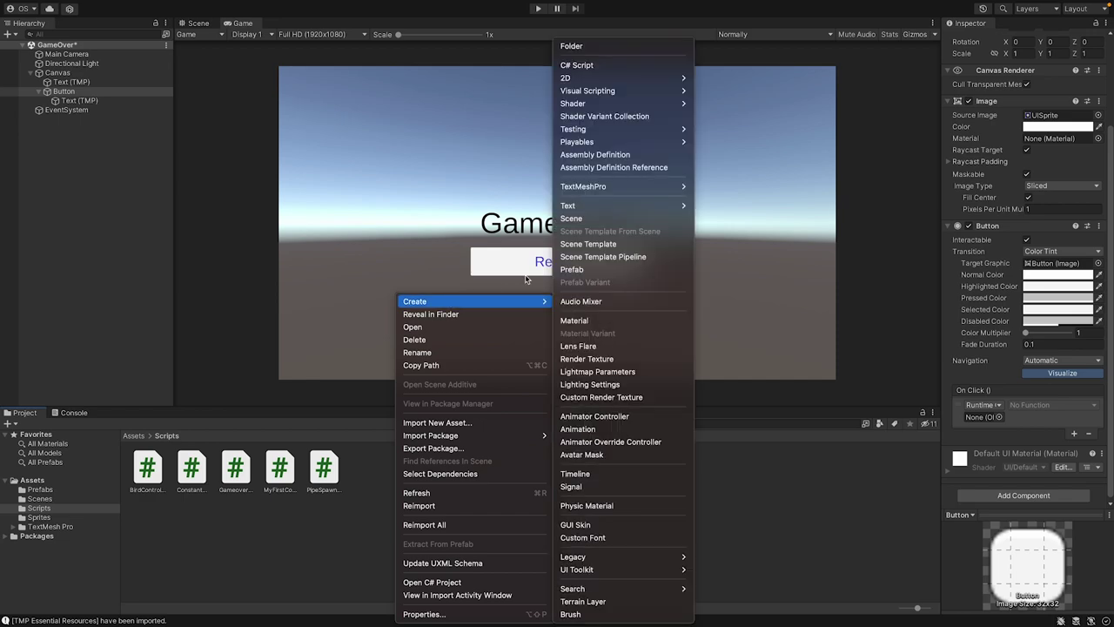
left_click(621, 74)
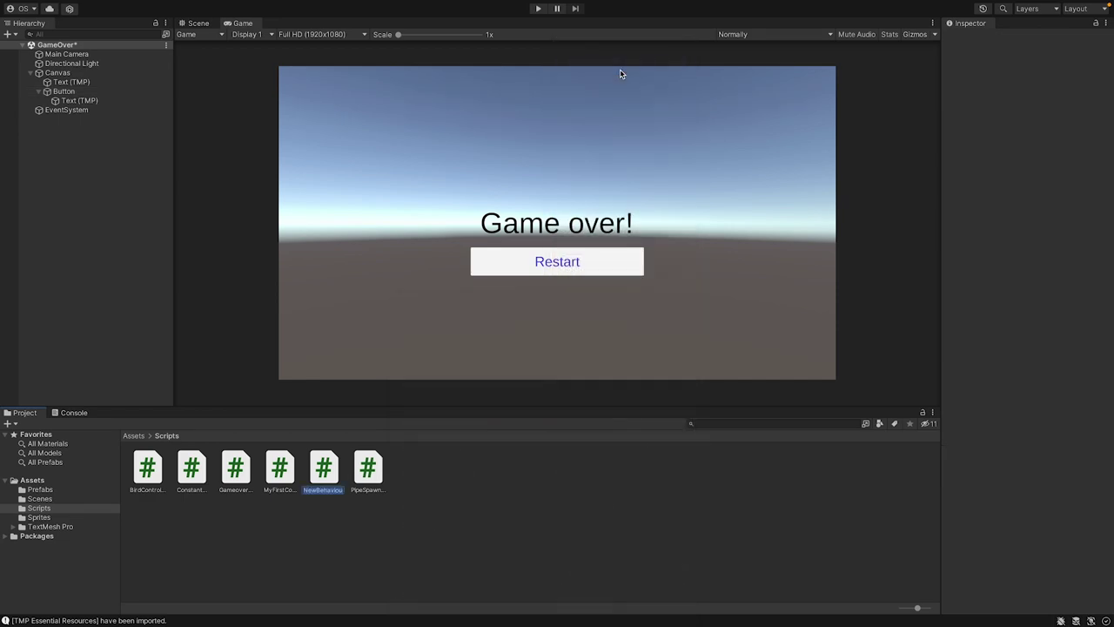
type("Restart")
key("Return")
double_click(369, 469)
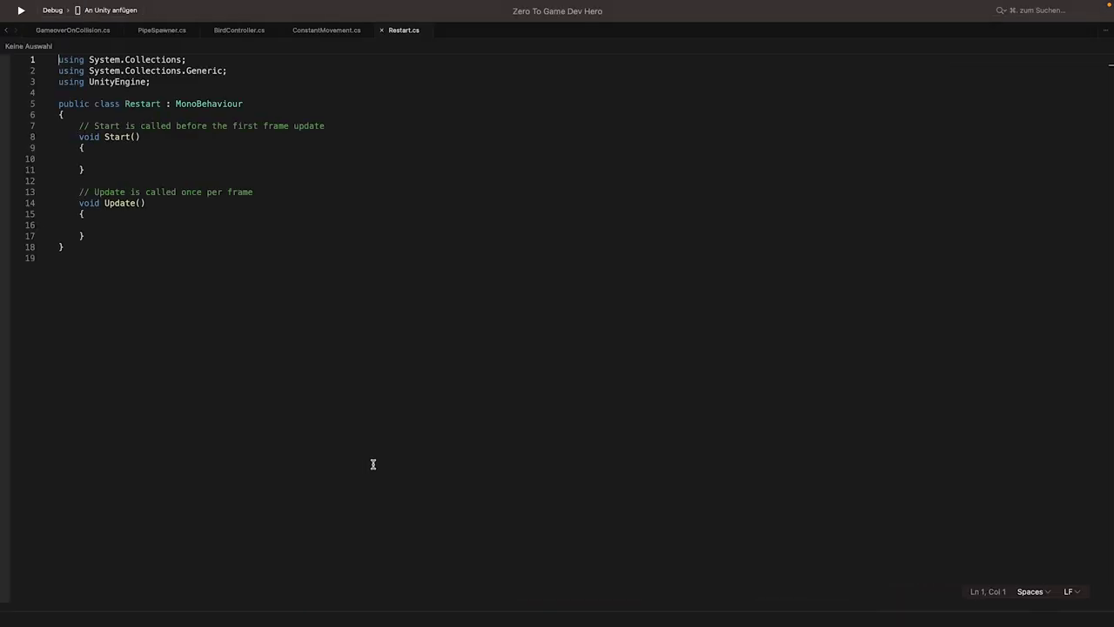
Below Update(), write public void RestartGame() containing Debug.Log("Restart Game");.
left_click(261, 236)
key("Return")
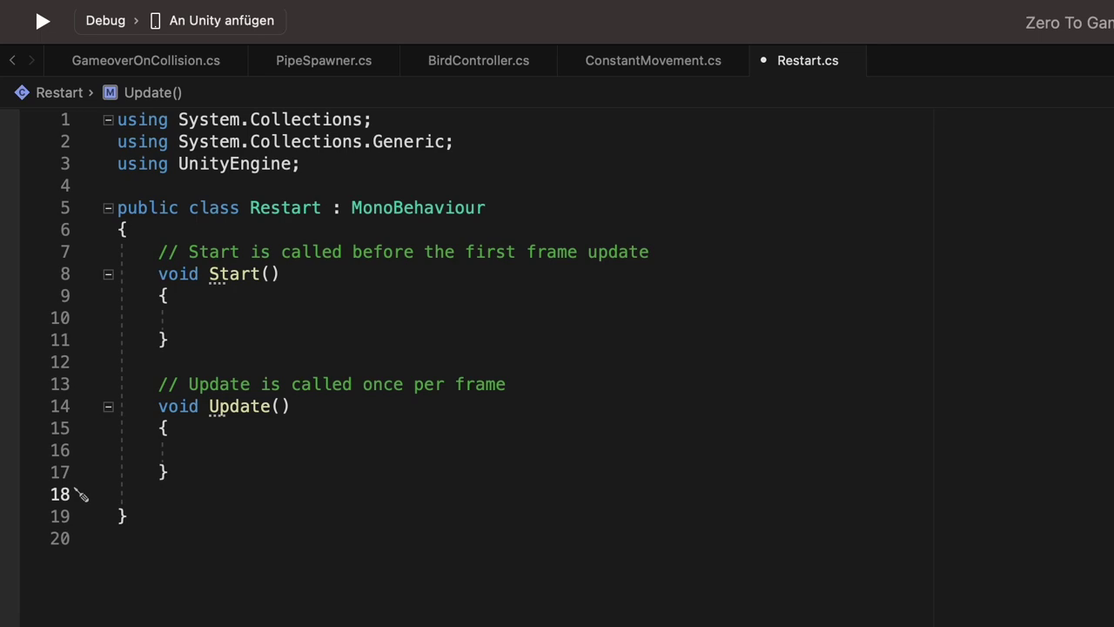
key("Return")
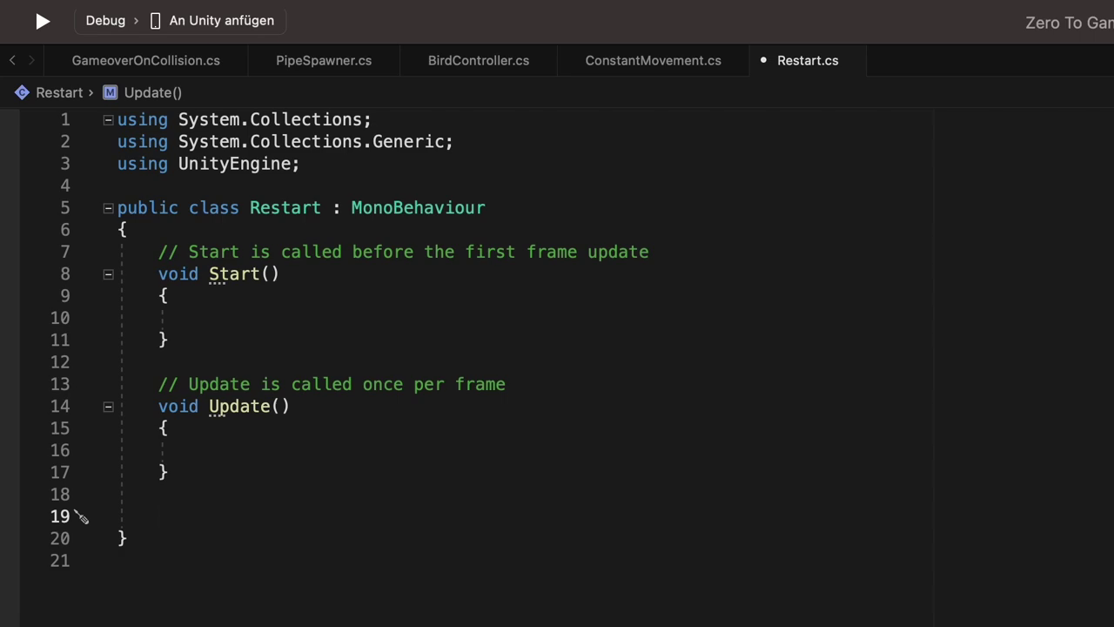
type("public void")
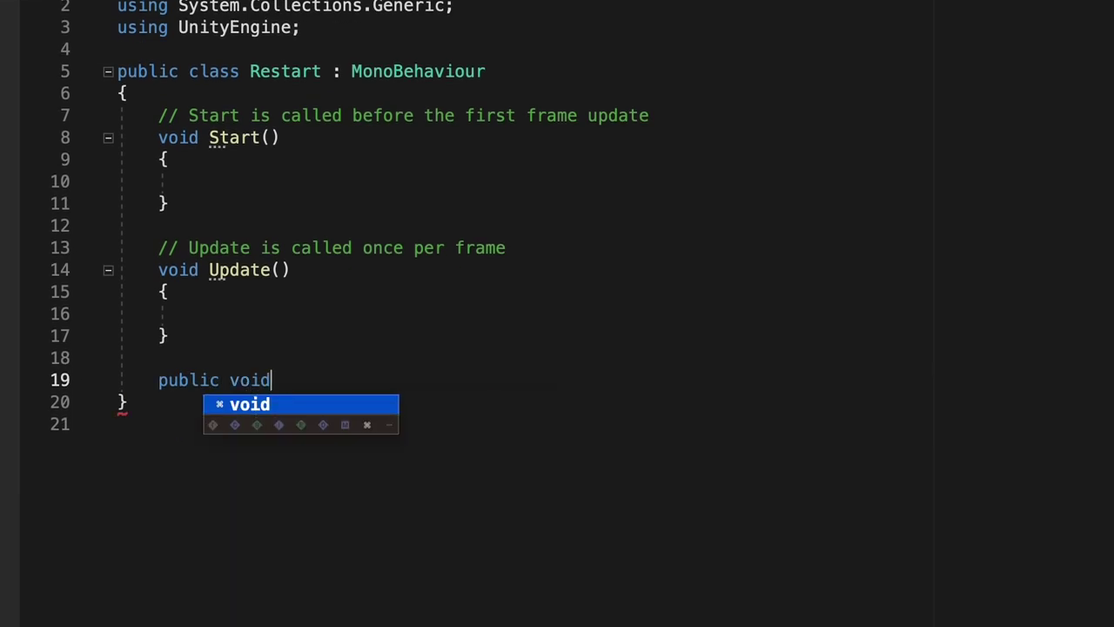
type(" Rws")
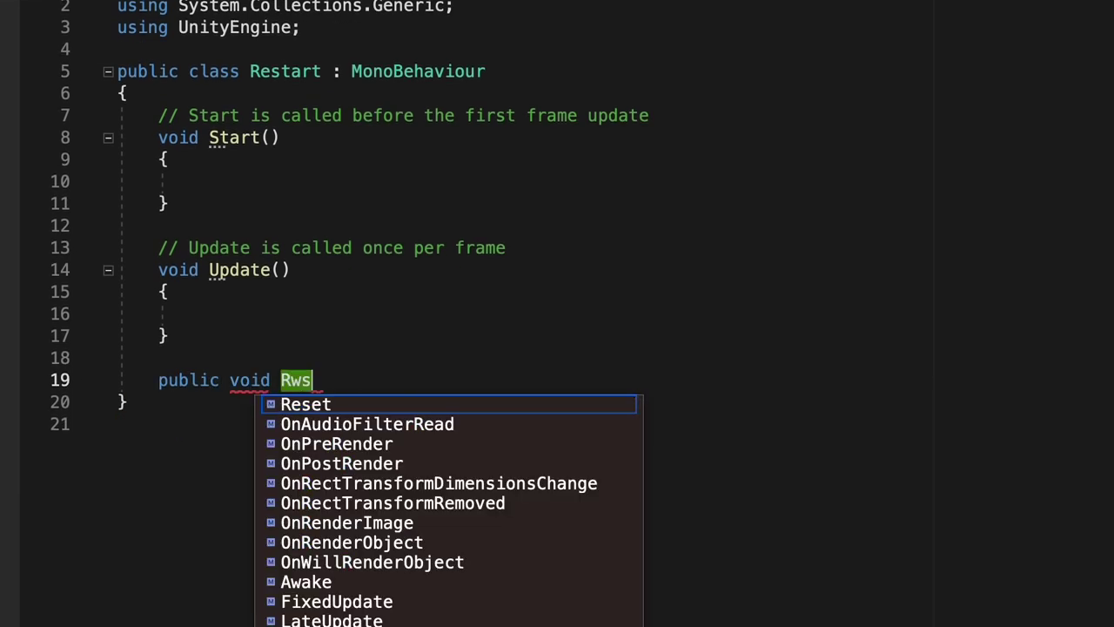
key("BackSpace")
key("BackSpace")
type("estartGa")
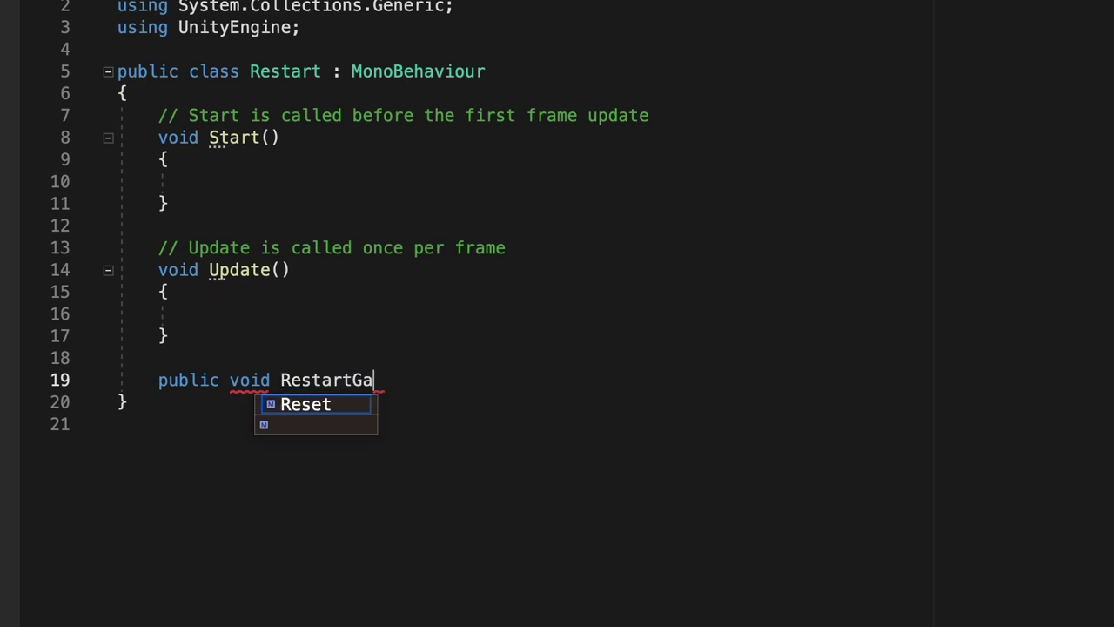
type("me()")
key("Return")
type("{")
key("Return")
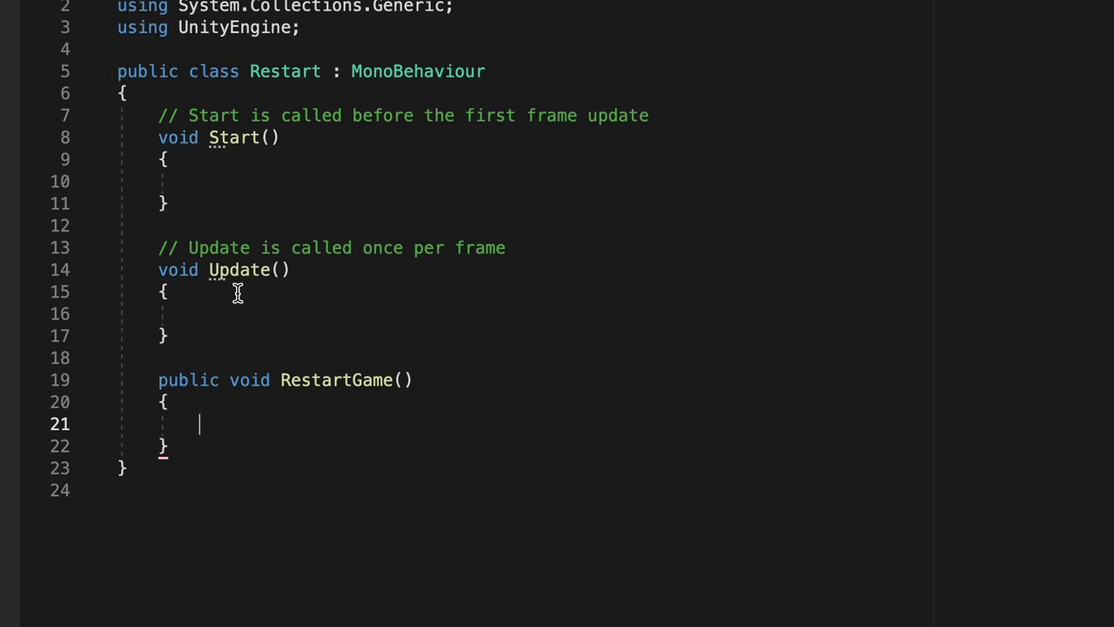
type("Debug.Log(\"")
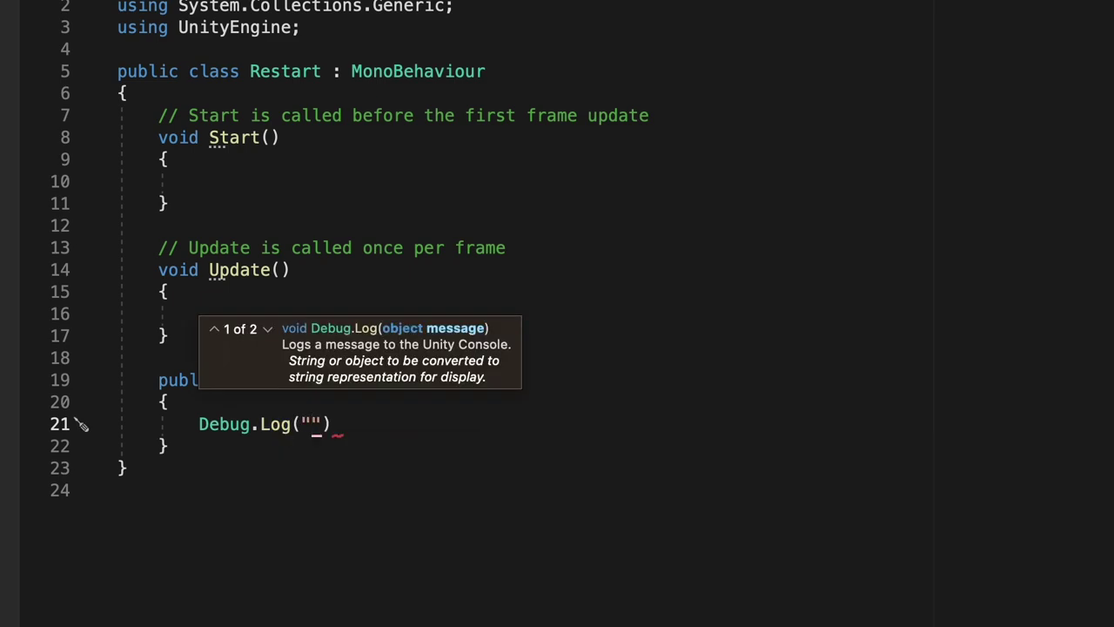
type("Restart Game\");")
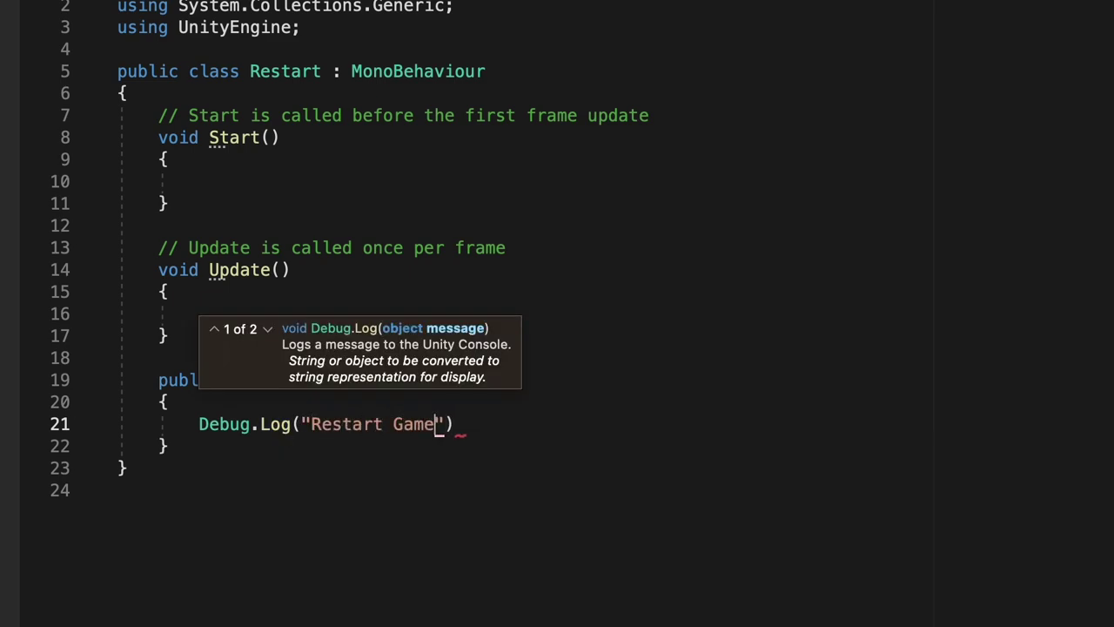
left_click(497, 428)
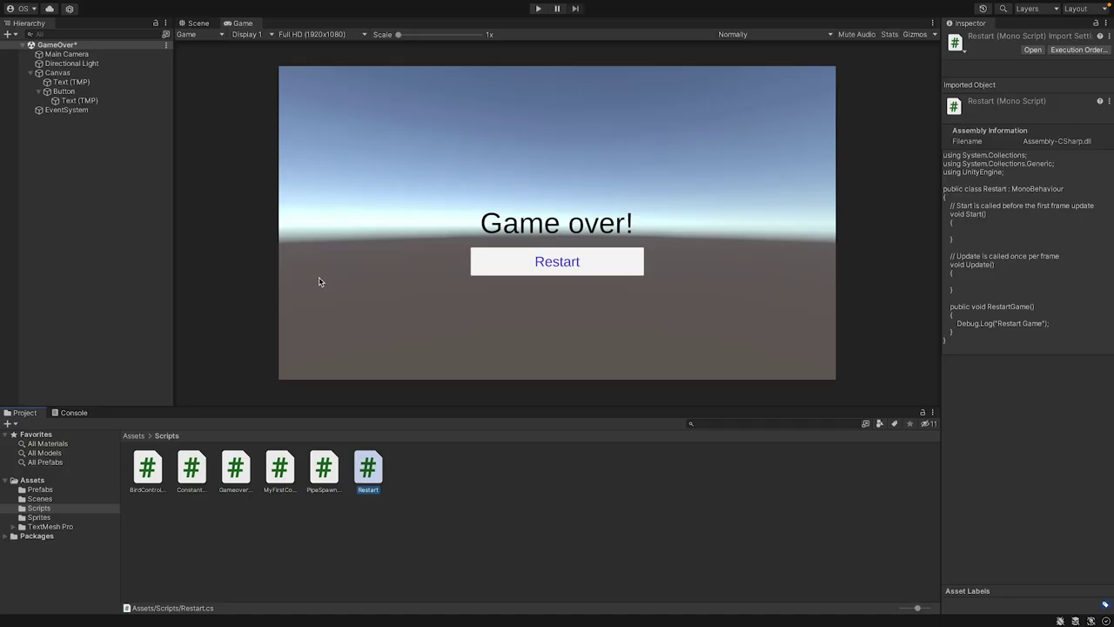
Attach Restart.cs to the Button and drag its component into the On Click object field.
left_click(69, 91)
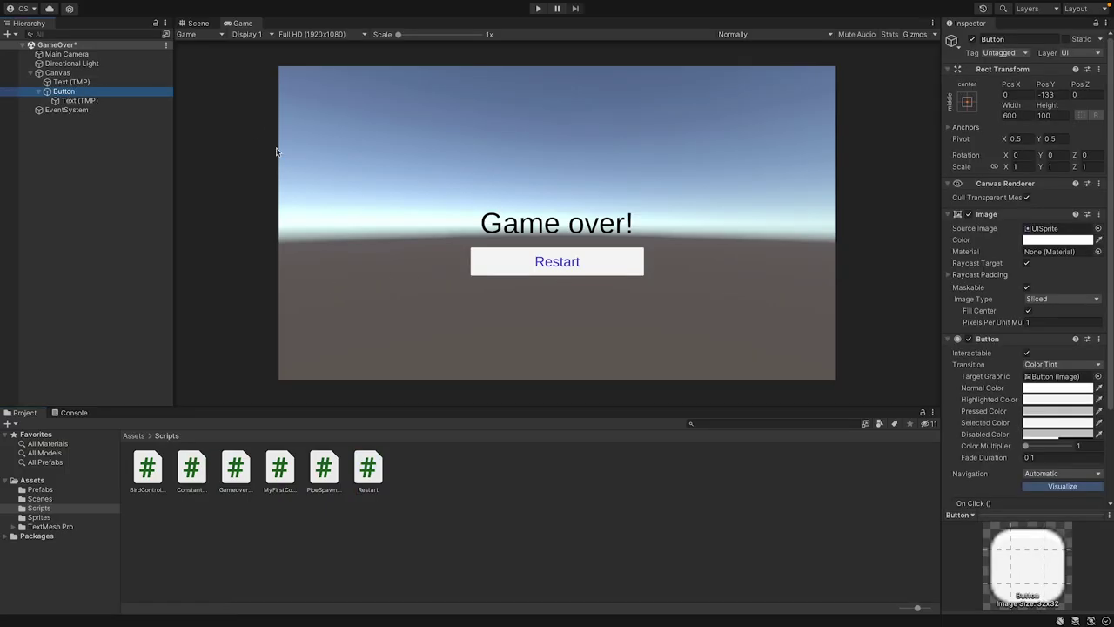
left_click_drag(368, 468, 1005, 454)
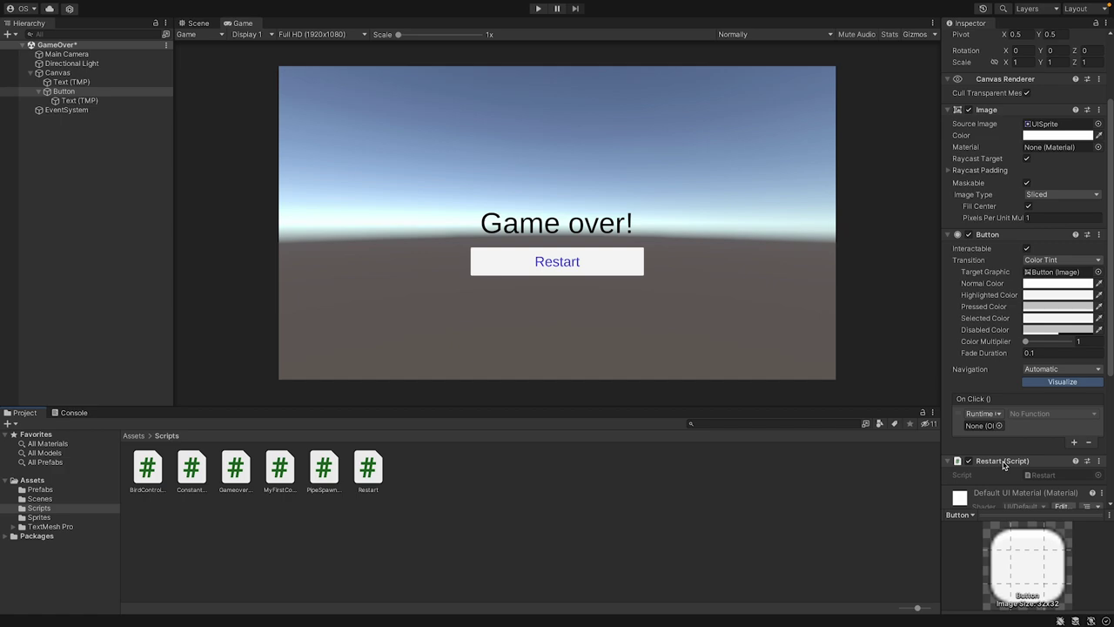
left_click_drag(1002, 463, 989, 432)
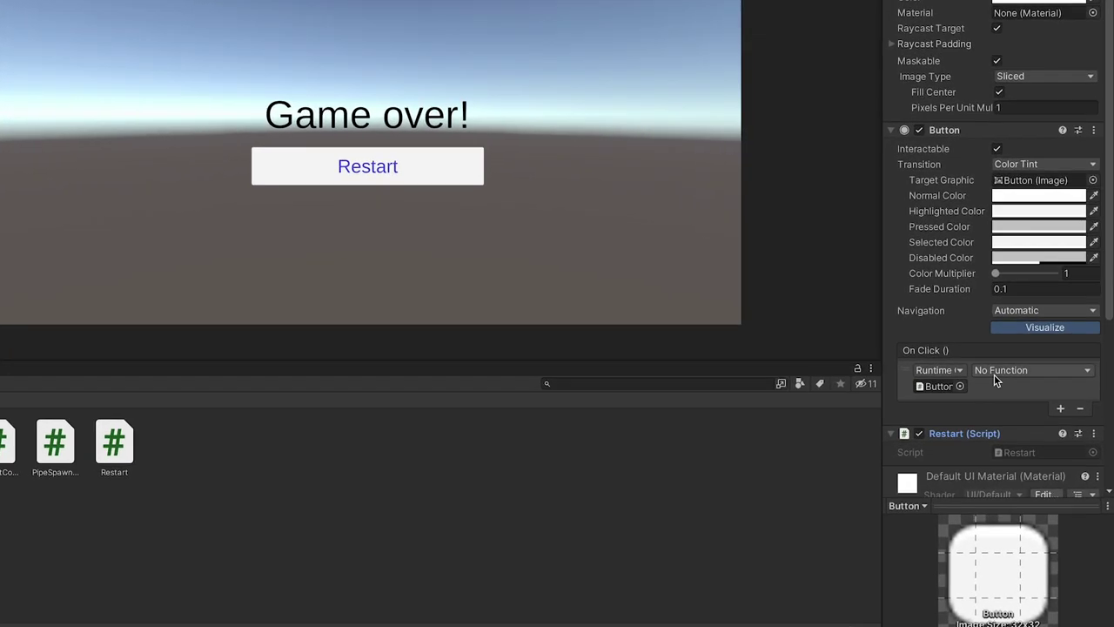
Set the On Click entry's function to Restart > RestartGame ().
left_click(1027, 415)
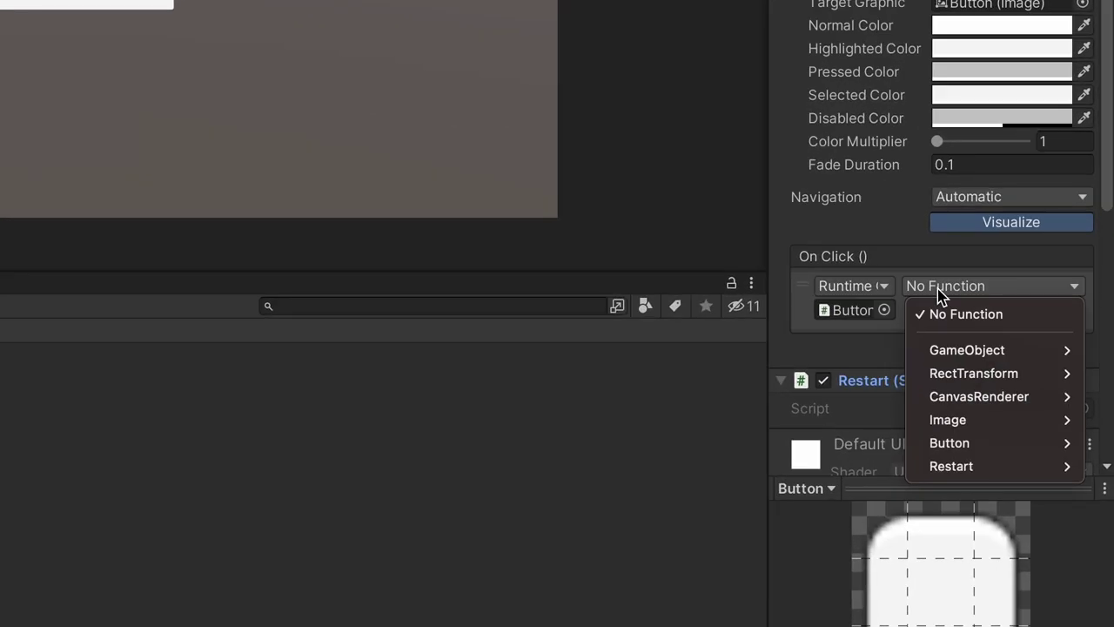
mouse_move(955, 350)
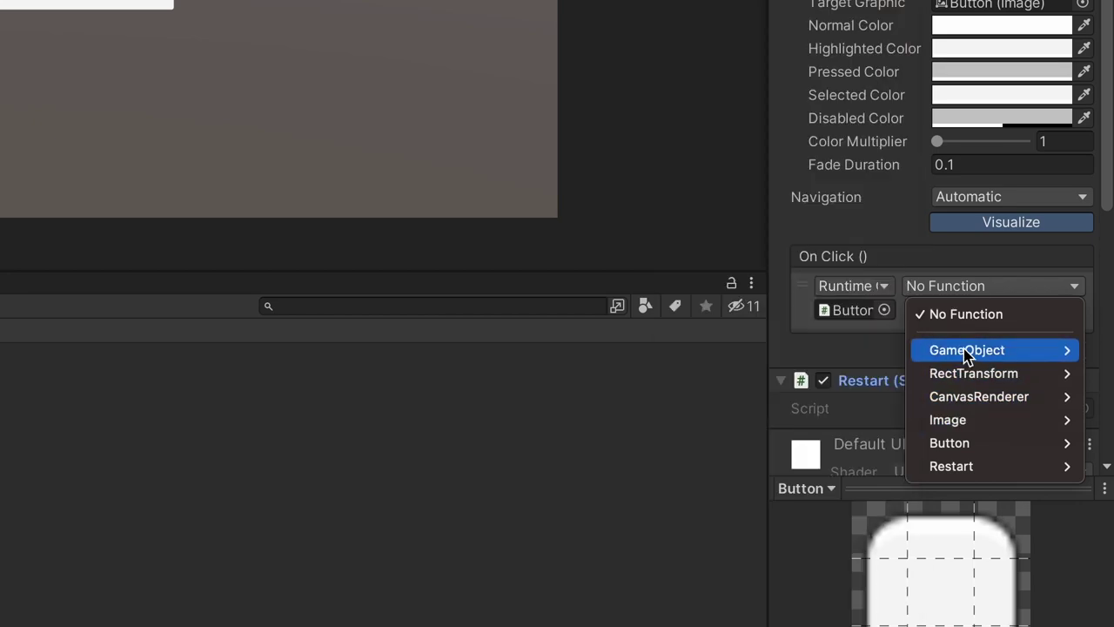
mouse_move(961, 383)
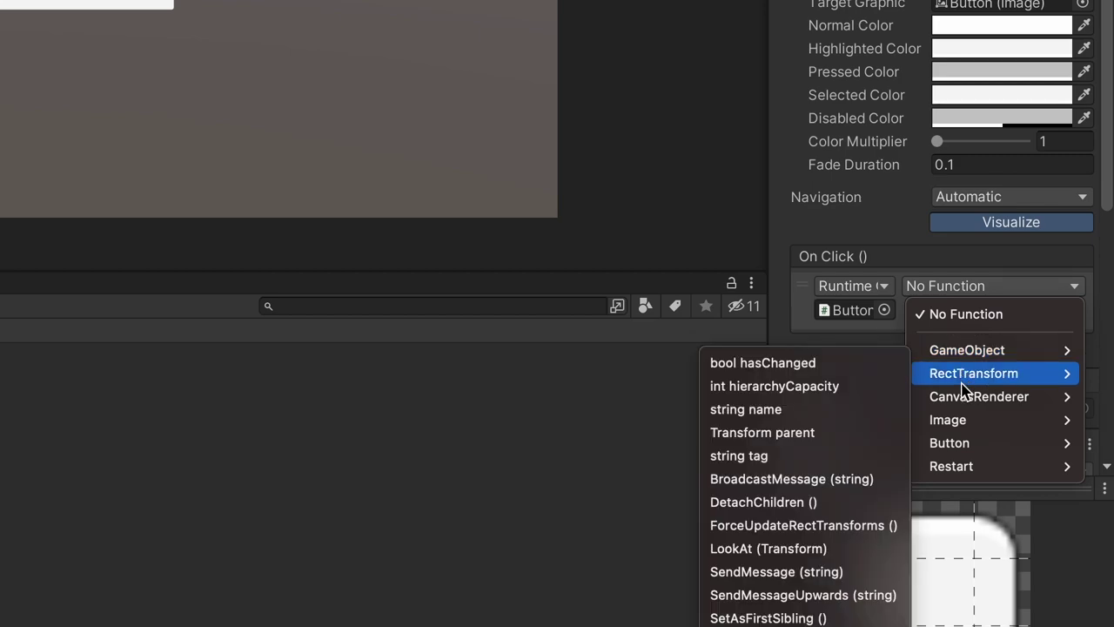
mouse_move(957, 464)
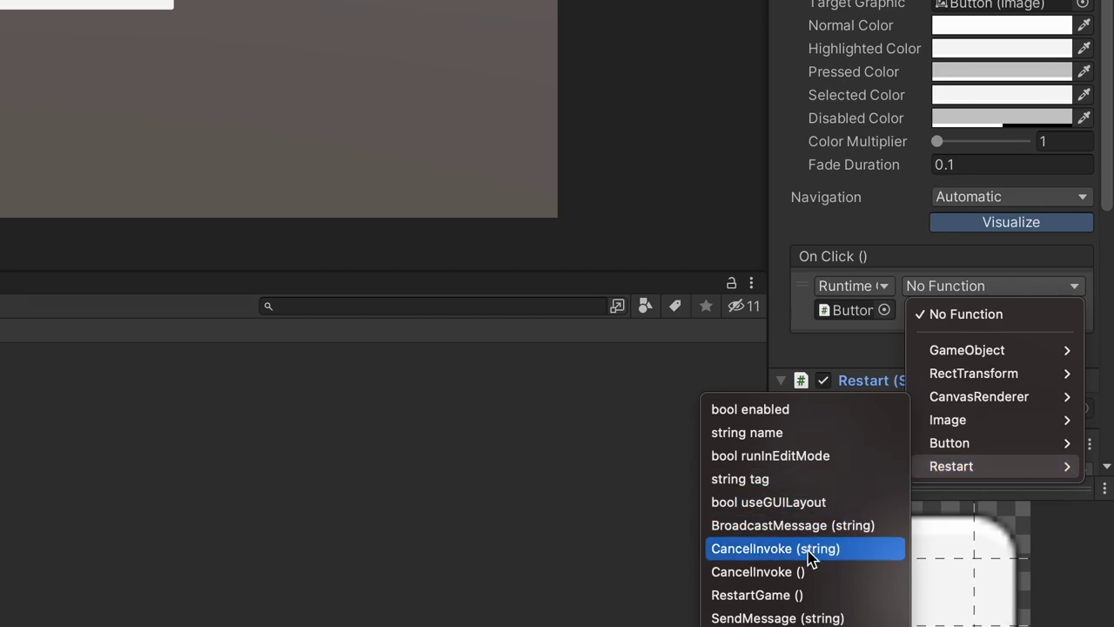
left_click(764, 597)
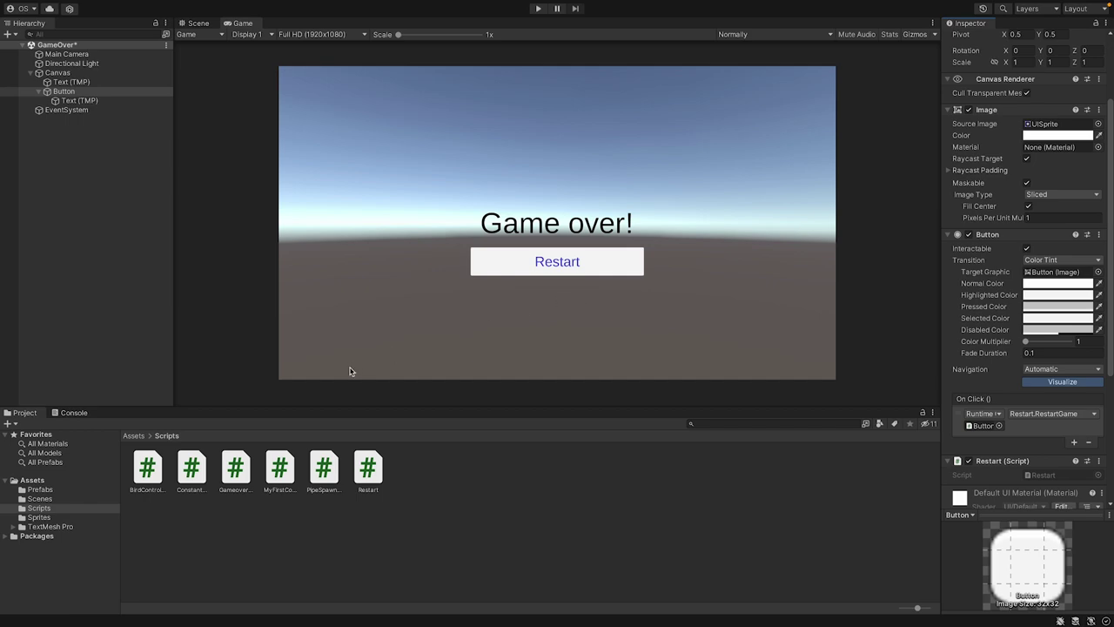
Show the Console, enter Play mode and click the in-game Restart button repeatedly to log 'Restart Game'.
left_click(73, 414)
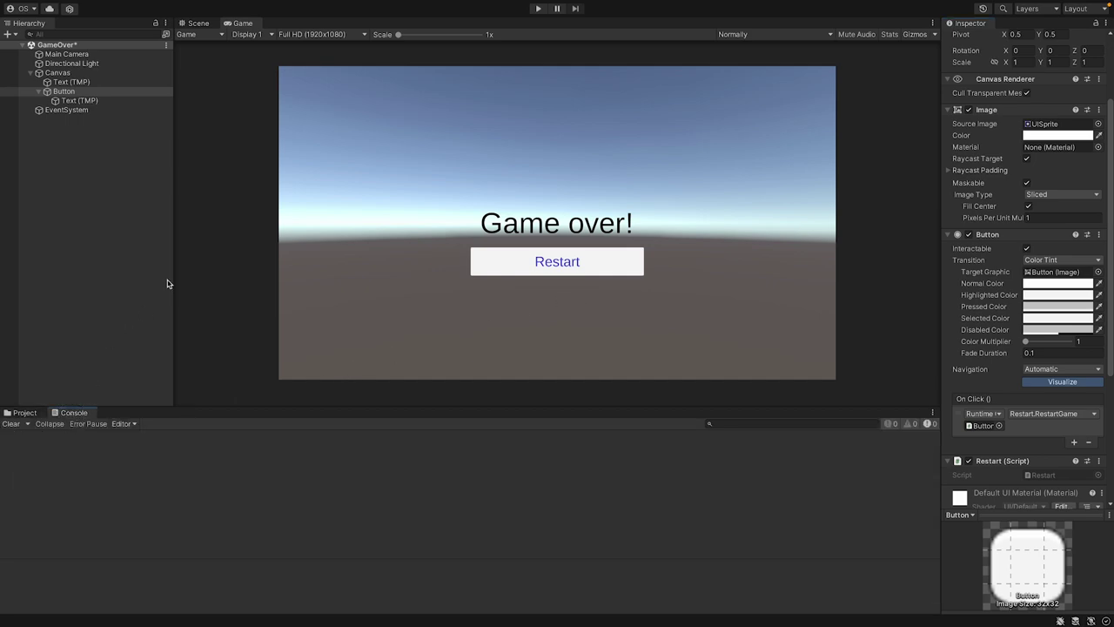
left_click(538, 9)
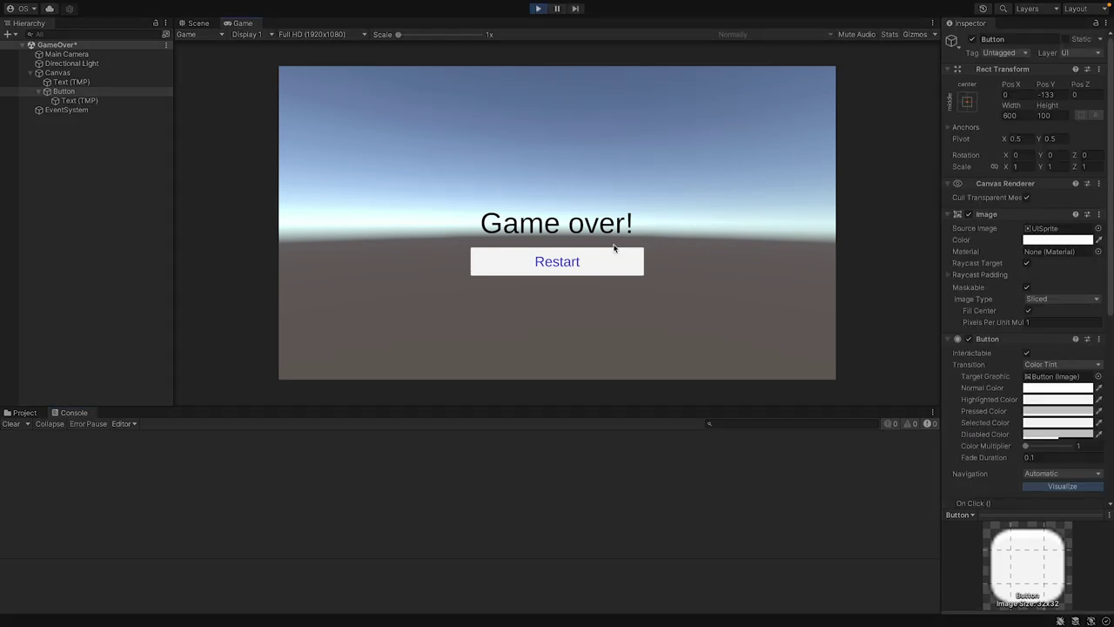
left_click(595, 263)
left_click(595, 263)
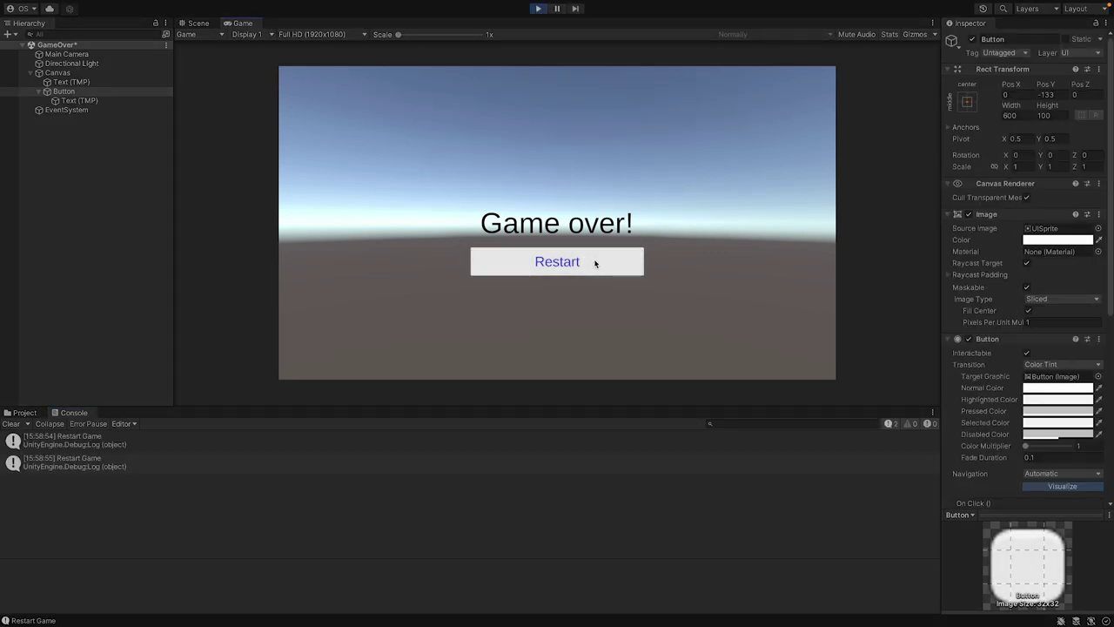
left_click(595, 263)
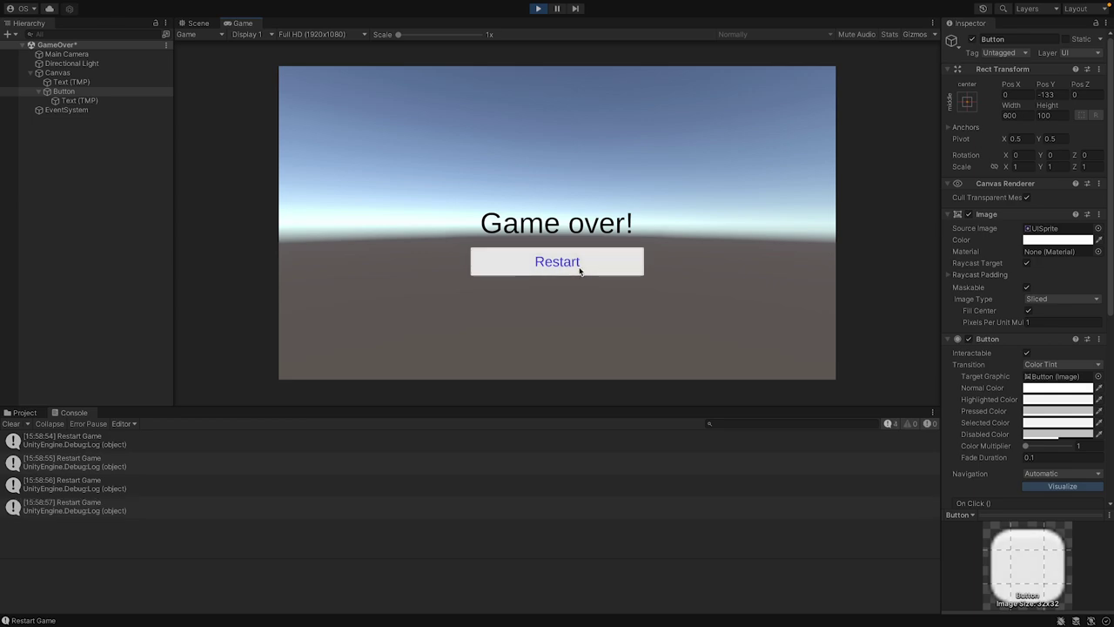
left_click(579, 270)
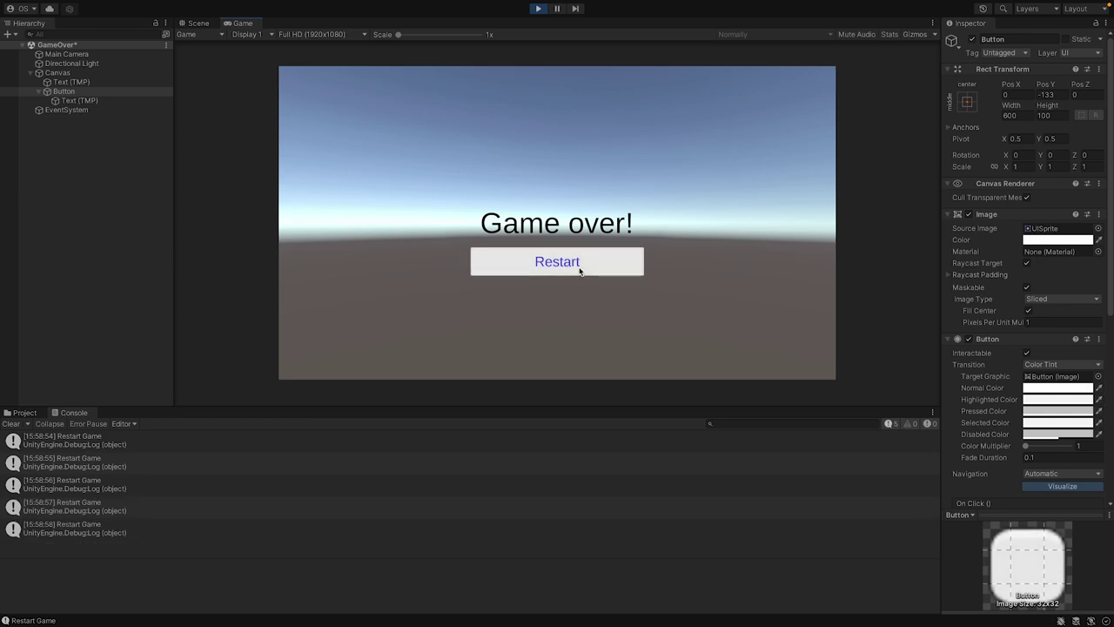